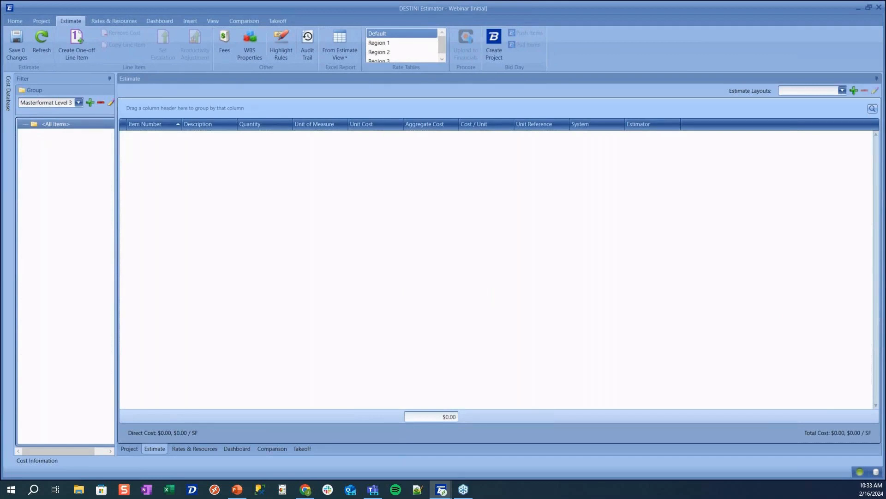
Collapse the Filter panel to a side tab so the empty Estimate grid fills the window
{"action": "left_click", "coordinate": [109, 79]}
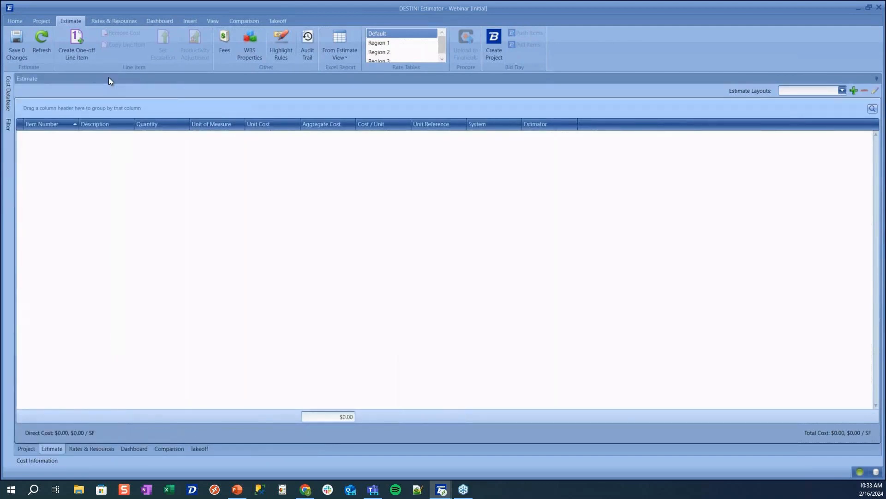
Switch to the Takeoff view and choose Load Procore Document
{"action": "left_click", "coordinate": [271, 19]}
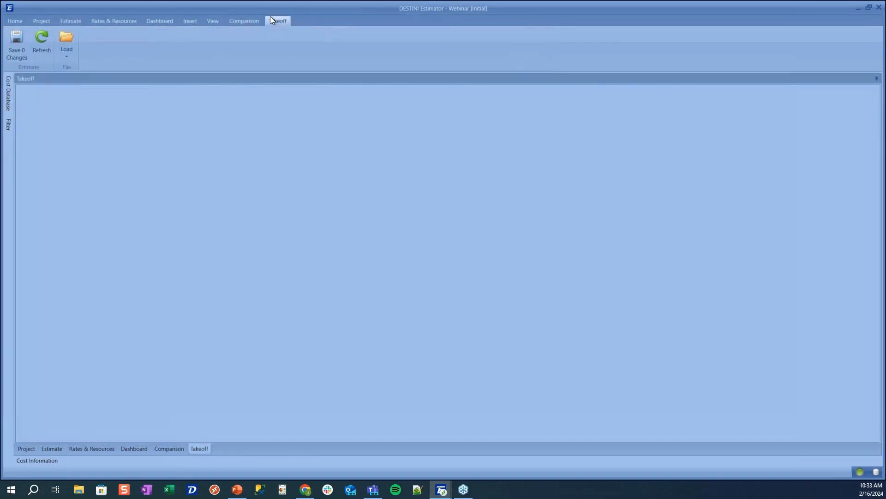
{"action": "left_click", "coordinate": [69, 51]}
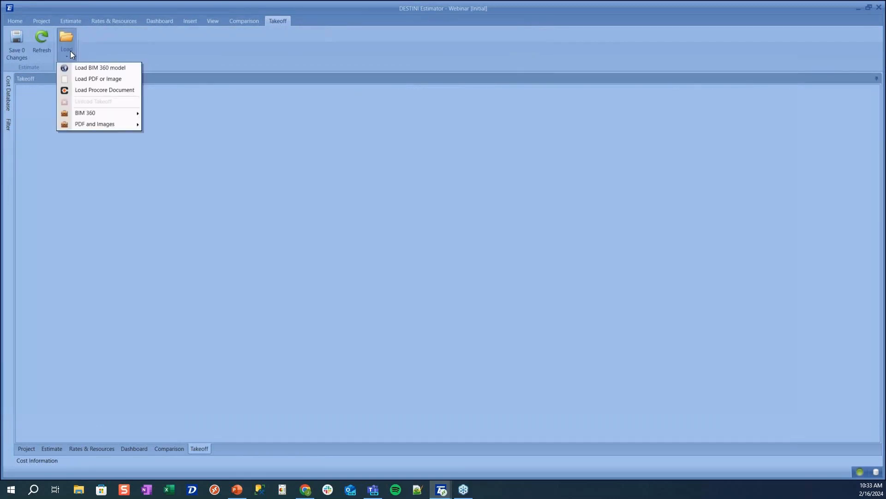
{"action": "left_click", "coordinate": [90, 91]}
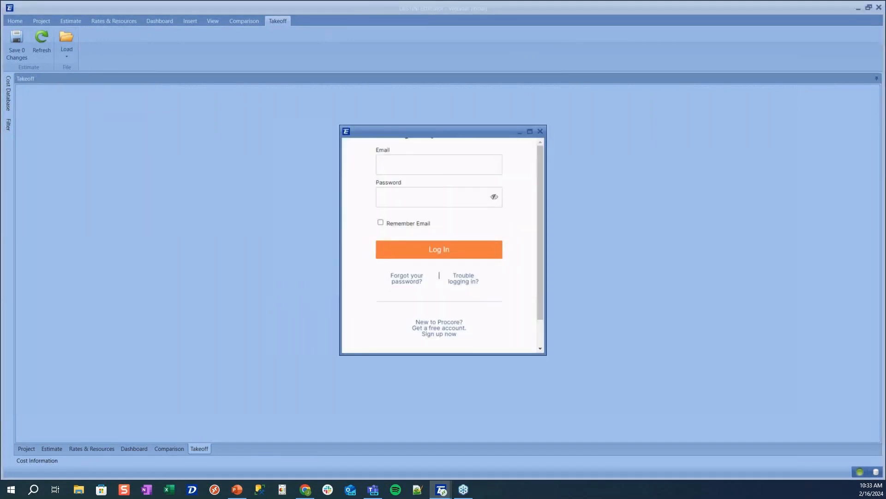
Log in to Procore with the account e-mail and password
{"action": "left_click", "coordinate": [442, 170]}
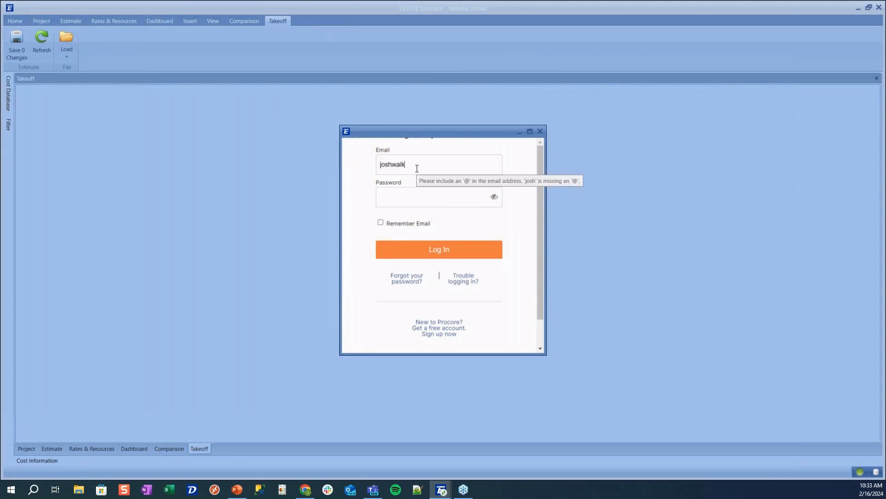
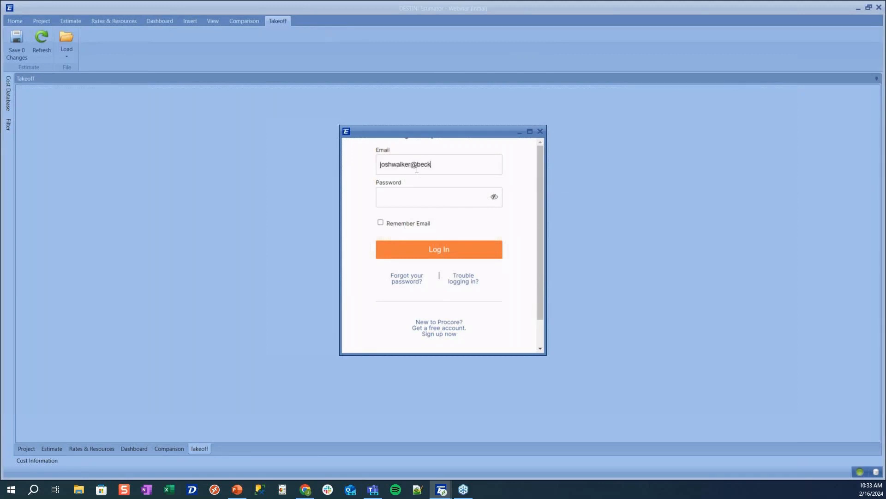
{"action": "key", "text": "Tab"}
{"action": "type", "text": "••••••••••"}
{"action": "key", "text": "Return"}
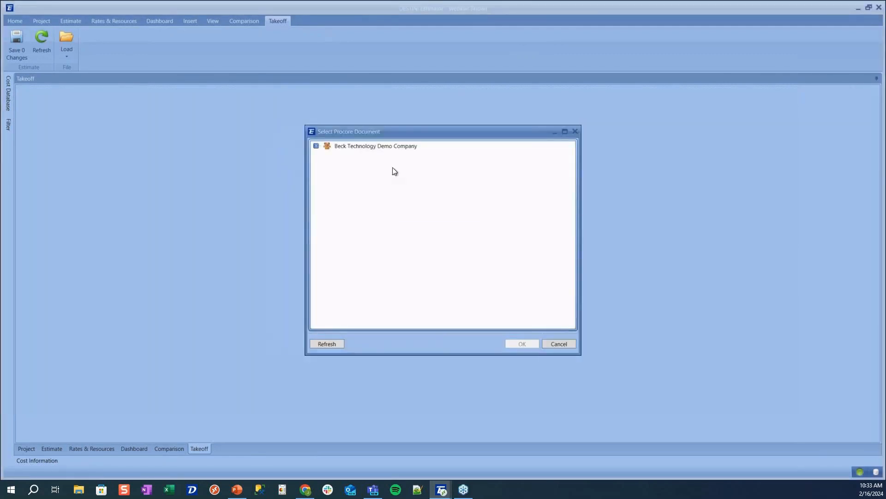
Load the 7/26/2021 version of the Simulation Example Drawing Package from the demo company's Documents
{"action": "left_click", "coordinate": [317, 147]}
{"action": "left_click", "coordinate": [327, 156]}
{"action": "left_click", "coordinate": [338, 165]}
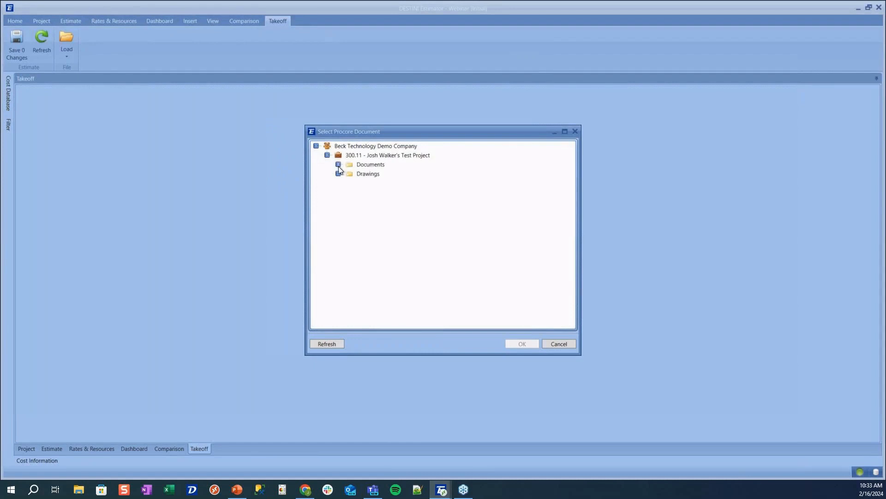
{"action": "left_click", "coordinate": [350, 183]}
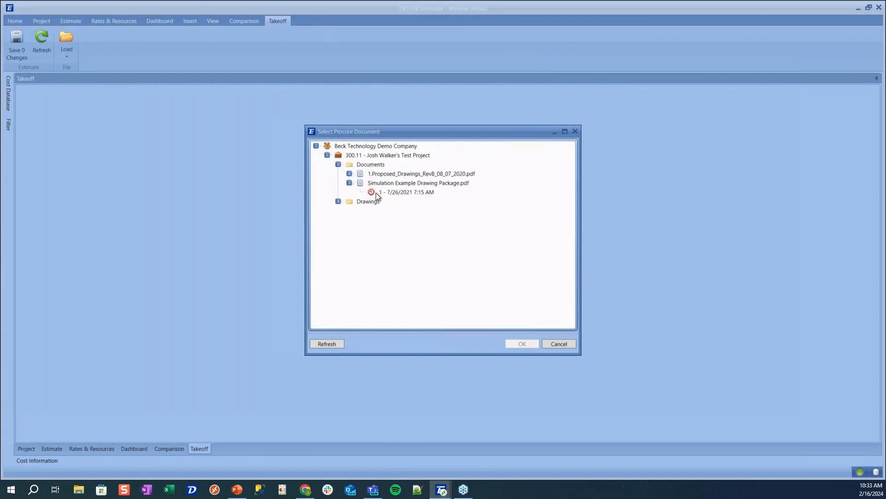
{"action": "left_click", "coordinate": [386, 193]}
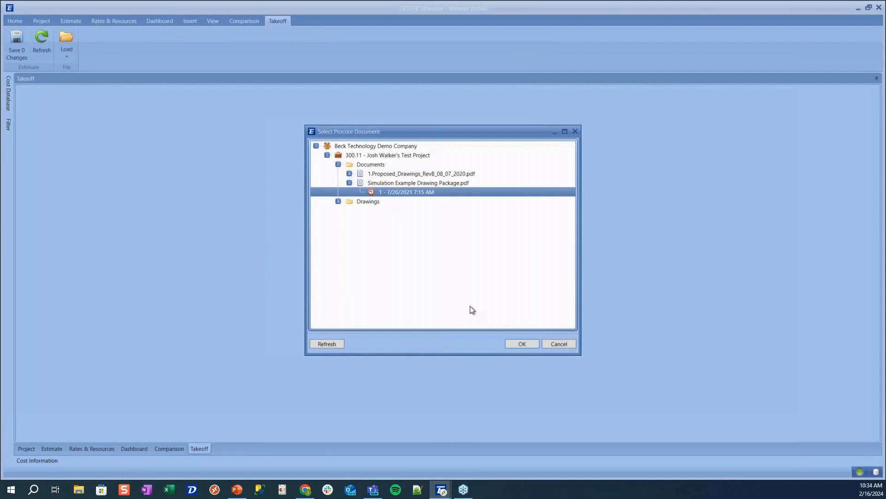
{"action": "left_click", "coordinate": [520, 344]}
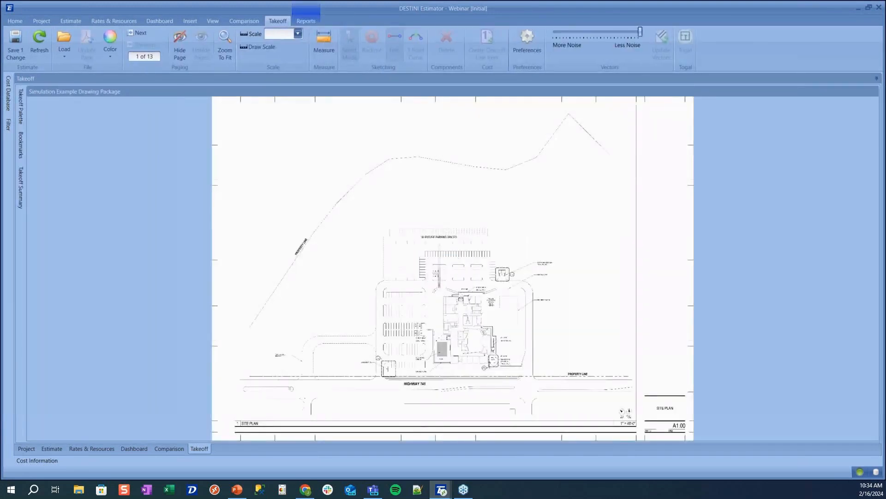
Jump to sheet A2-11 Partial Plan Area A using the bookmarks list
{"action": "left_click", "coordinate": [20, 146]}
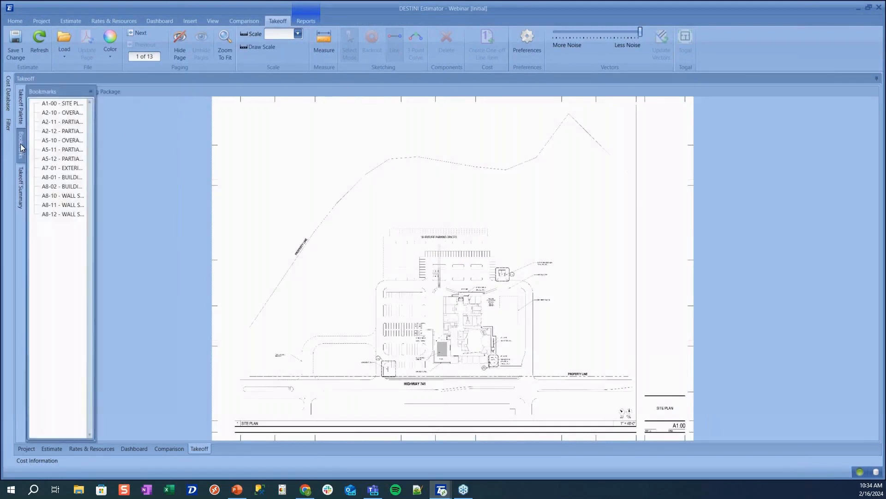
{"action": "left_click", "coordinate": [69, 122]}
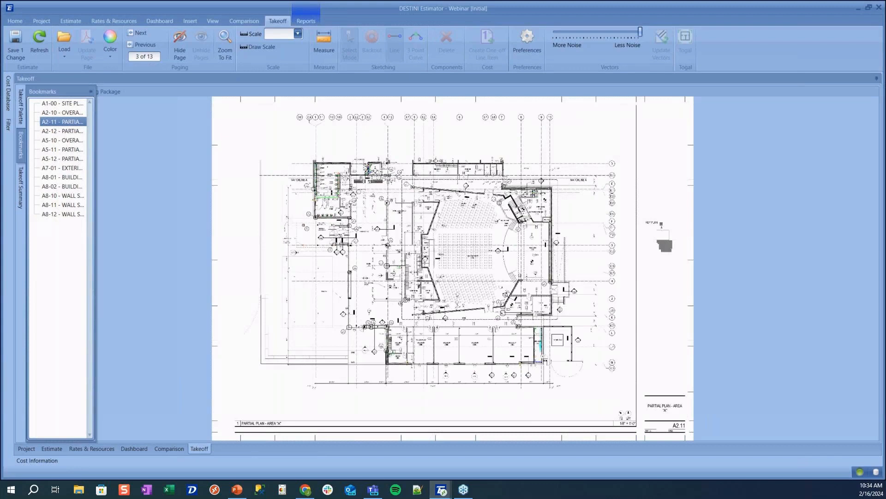
{"action": "left_click", "coordinate": [62, 54]}
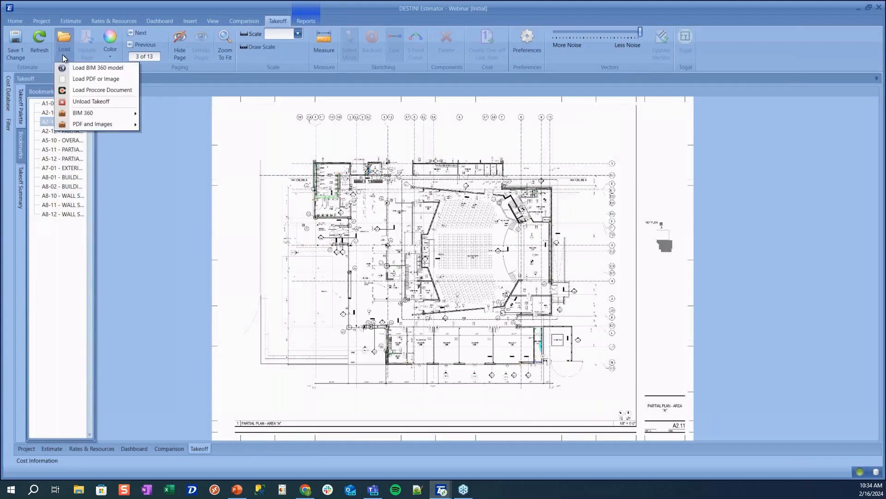
Load the Example Floor Plan PDF from the network share's Sales PDF folder
{"action": "left_click", "coordinate": [77, 80]}
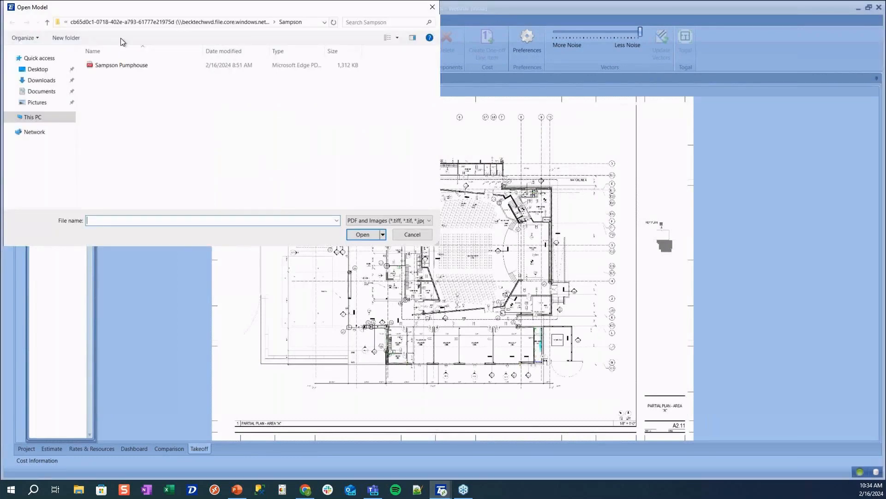
{"action": "left_click", "coordinate": [121, 20]}
{"action": "left_click", "coordinate": [32, 116]}
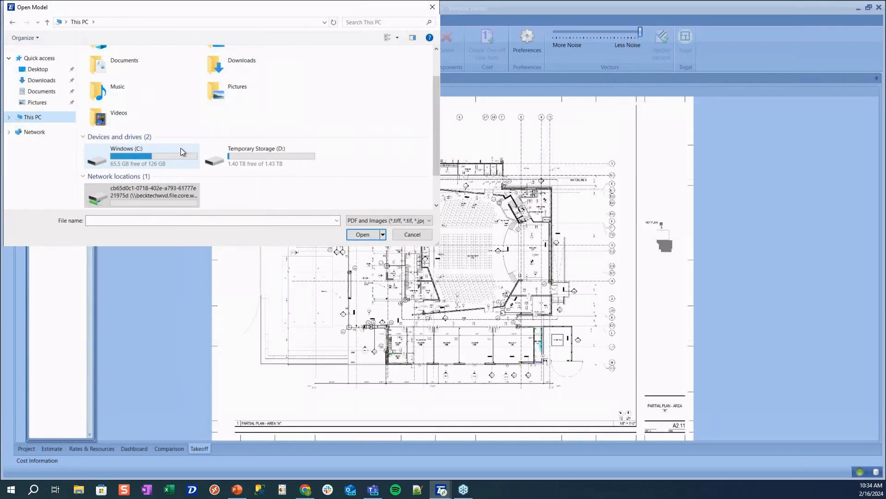
{"action": "double_click", "coordinate": [153, 190]}
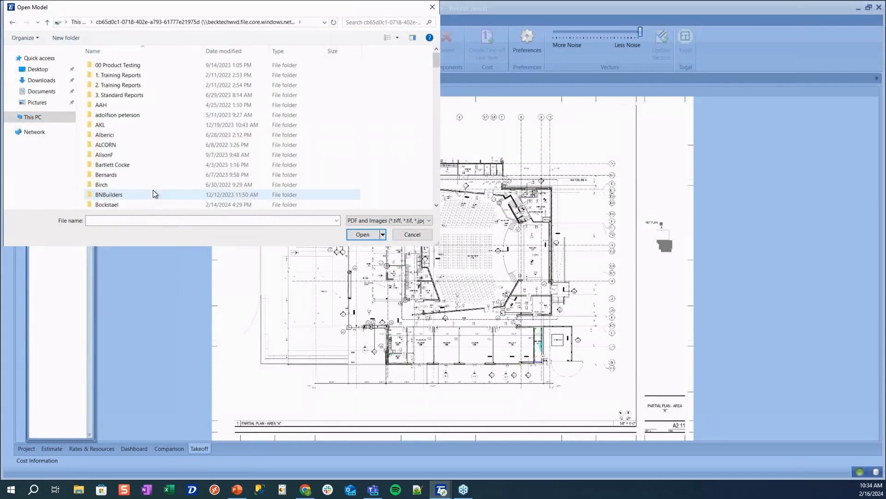
{"action": "scroll", "coordinate": [153, 189], "scroll_direction": "down", "scroll_amount": 15}
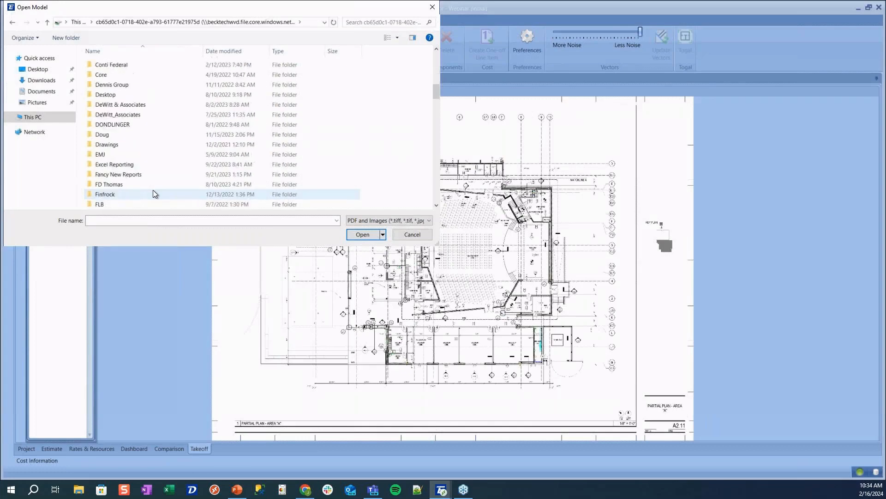
{"action": "scroll", "coordinate": [153, 189], "scroll_direction": "down", "scroll_amount": 12}
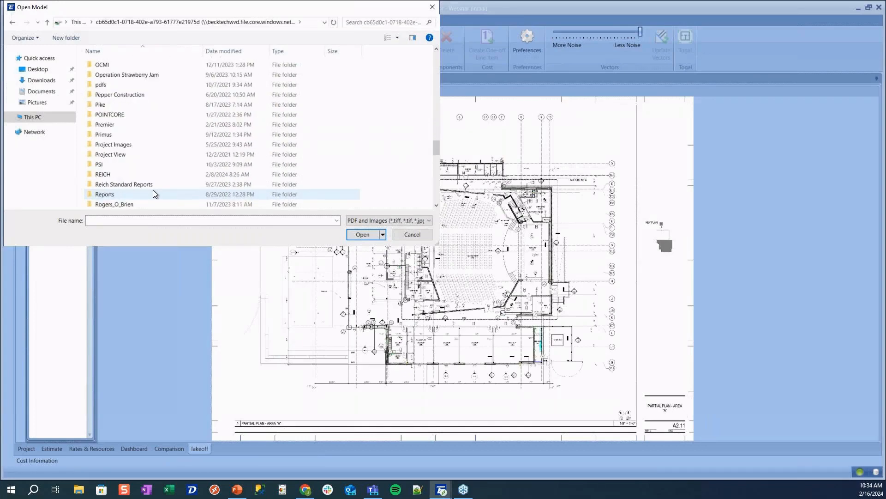
{"action": "scroll", "coordinate": [153, 190], "scroll_direction": "down", "scroll_amount": 2}
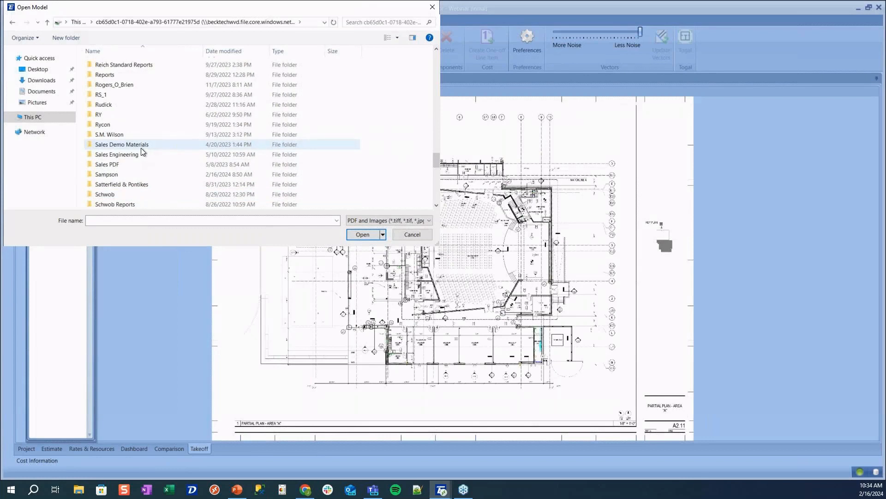
{"action": "double_click", "coordinate": [134, 166]}
{"action": "left_click", "coordinate": [127, 67]}
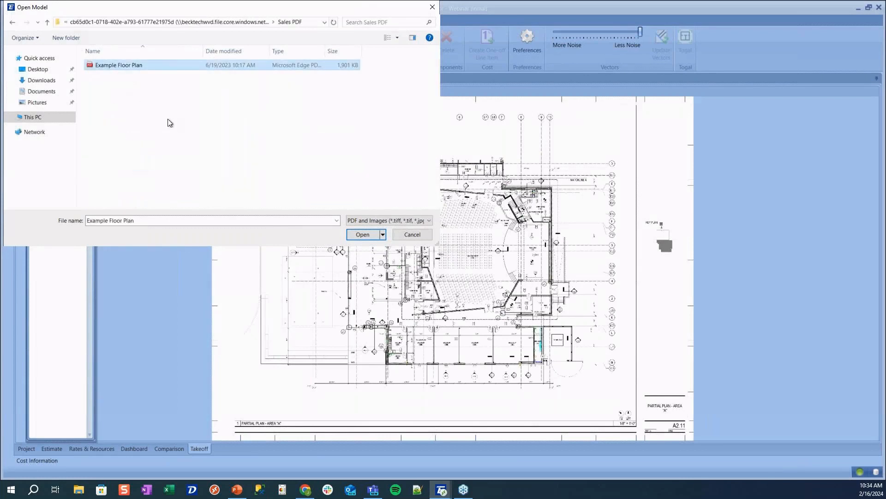
{"action": "left_click", "coordinate": [356, 235]}
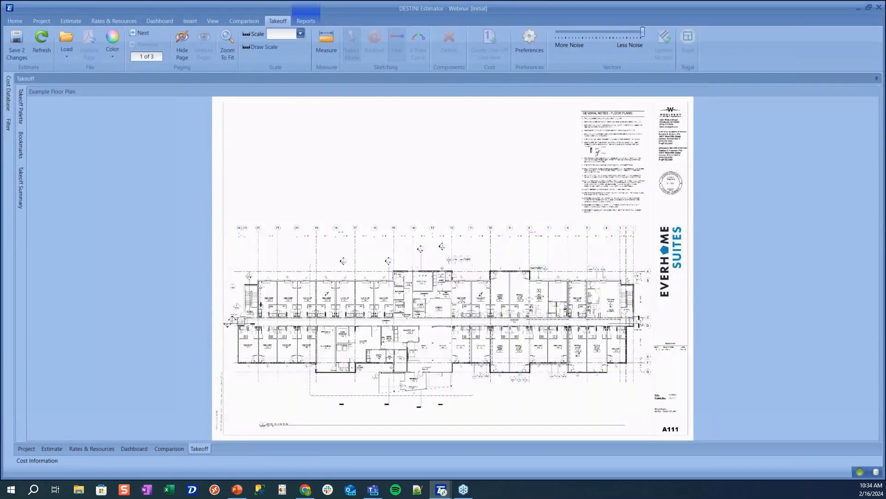
Set the drawing scale to 1/8" = 1'
{"action": "left_click", "coordinate": [18, 145]}
{"action": "left_click", "coordinate": [288, 31]}
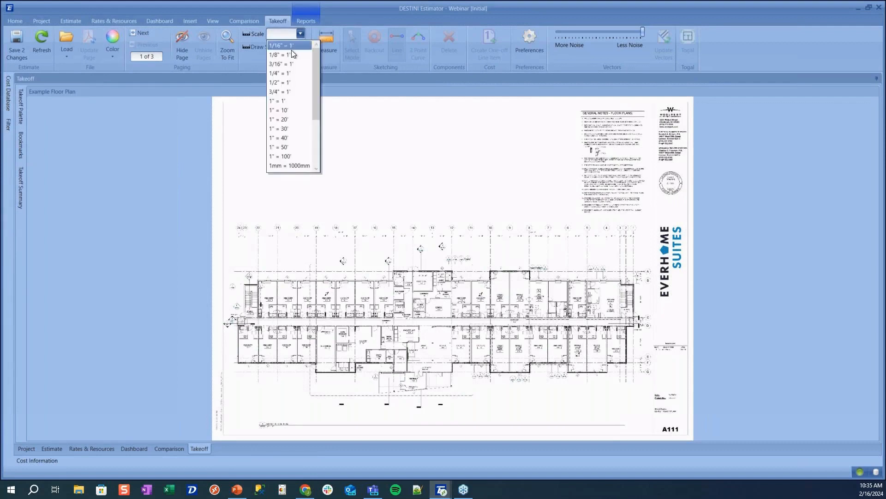
{"action": "left_click", "coordinate": [287, 55]}
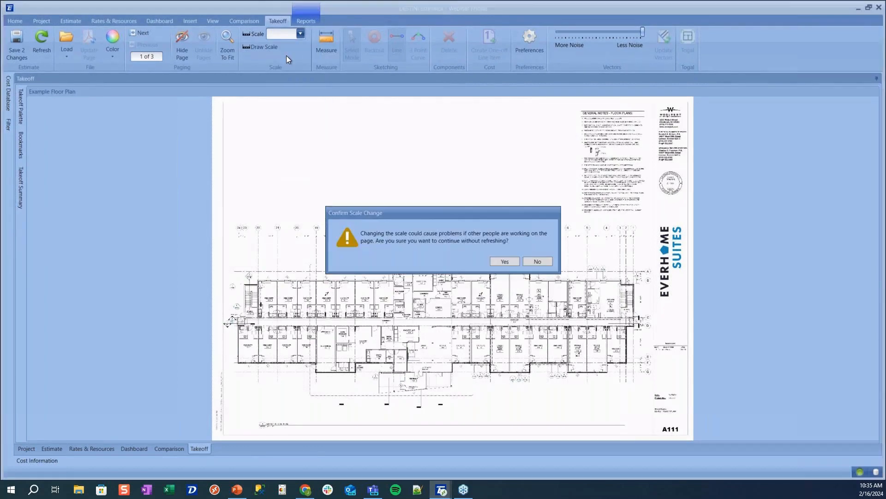
{"action": "left_click", "coordinate": [503, 261]}
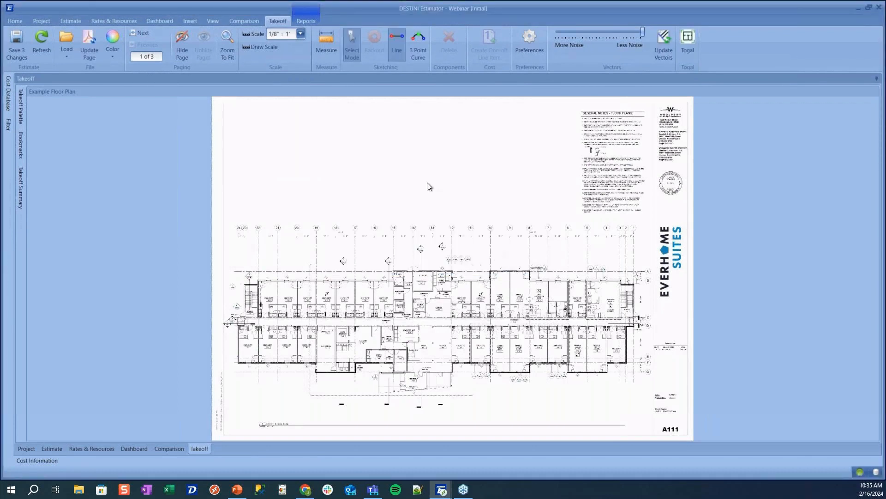
Measure 25' 9 21/64" beside Stair 2 from gridline B to gridline C, then view the whole floor
{"action": "left_click", "coordinate": [328, 40]}
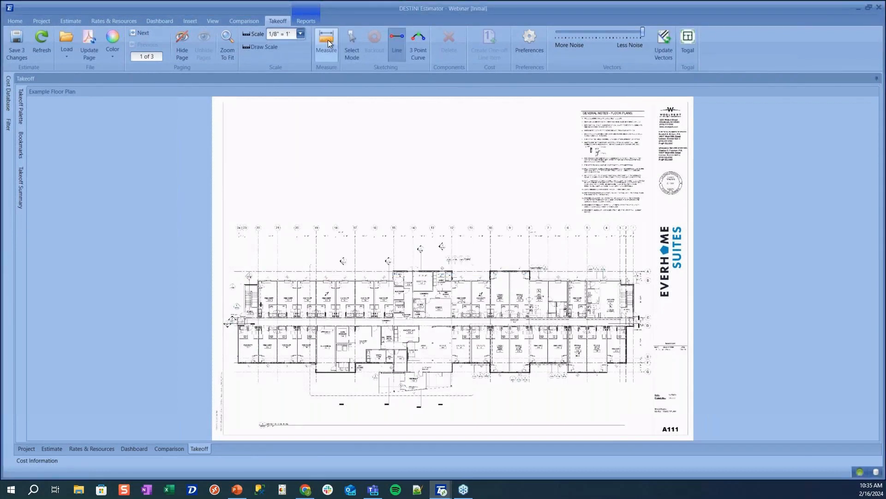
{"action": "scroll", "coordinate": [599, 236], "scroll_direction": "up", "scroll_amount": 1}
{"action": "scroll", "coordinate": [598, 237], "scroll_direction": "up", "scroll_amount": 2}
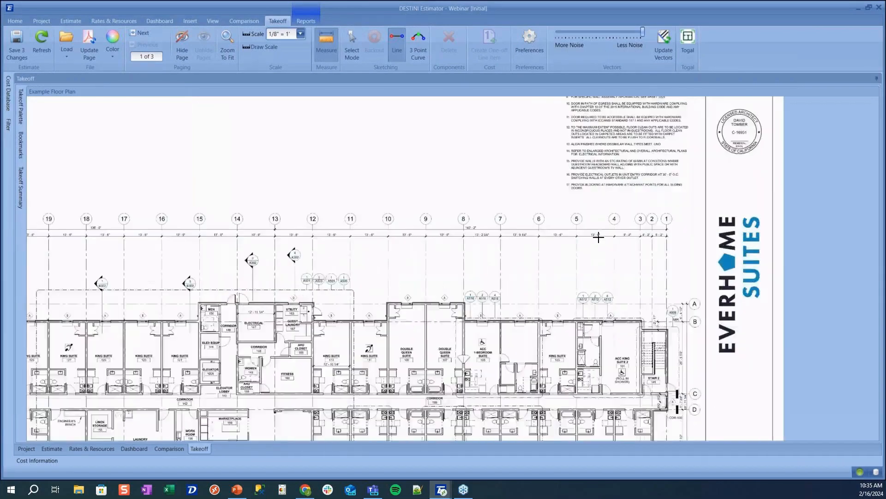
{"action": "scroll", "coordinate": [387, 196], "scroll_direction": "up", "scroll_amount": 1}
{"action": "scroll", "coordinate": [388, 196], "scroll_direction": "up", "scroll_amount": 4}
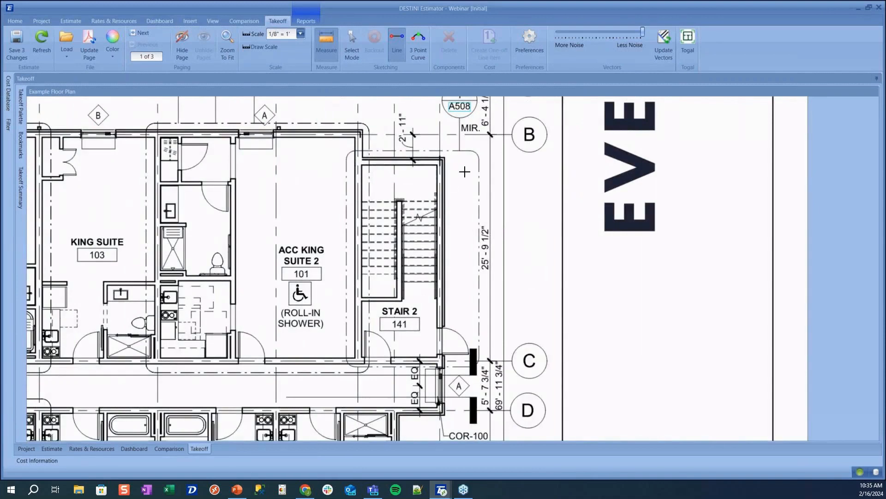
{"action": "scroll", "coordinate": [465, 171], "scroll_direction": "up", "scroll_amount": 2}
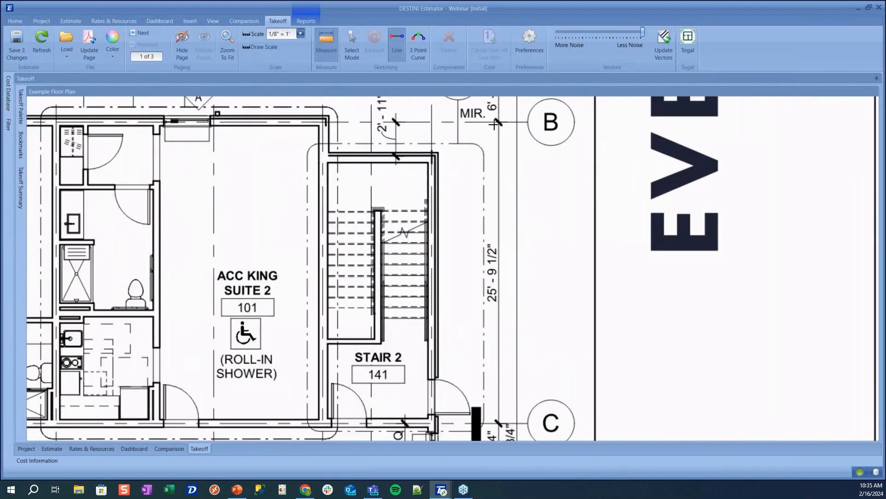
{"action": "left_click", "coordinate": [498, 123]}
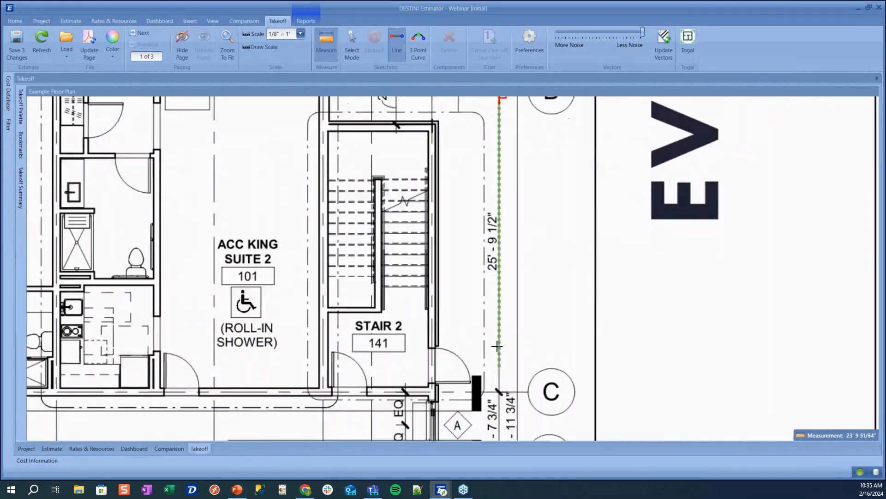
{"action": "scroll", "coordinate": [496, 370], "scroll_direction": "up", "scroll_amount": 2}
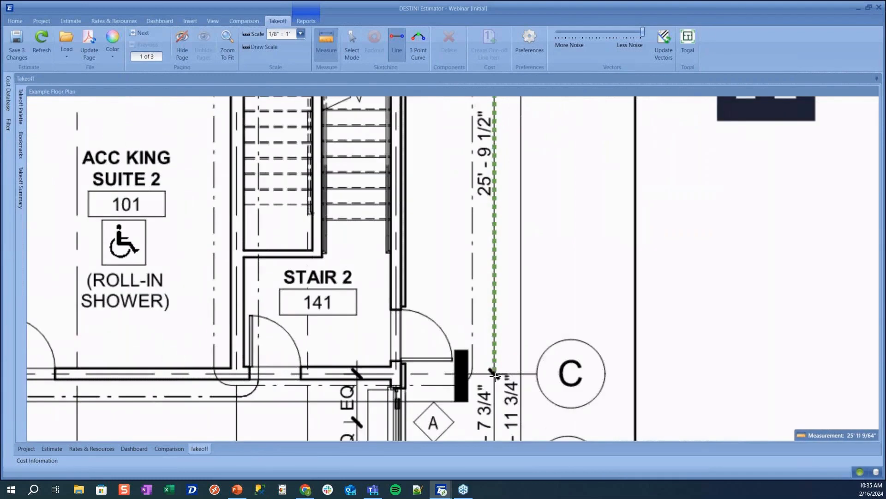
{"action": "left_click", "coordinate": [494, 373]}
{"action": "scroll", "coordinate": [493, 314], "scroll_direction": "down", "scroll_amount": 3}
{"action": "scroll", "coordinate": [493, 315], "scroll_direction": "down", "scroll_amount": 5}
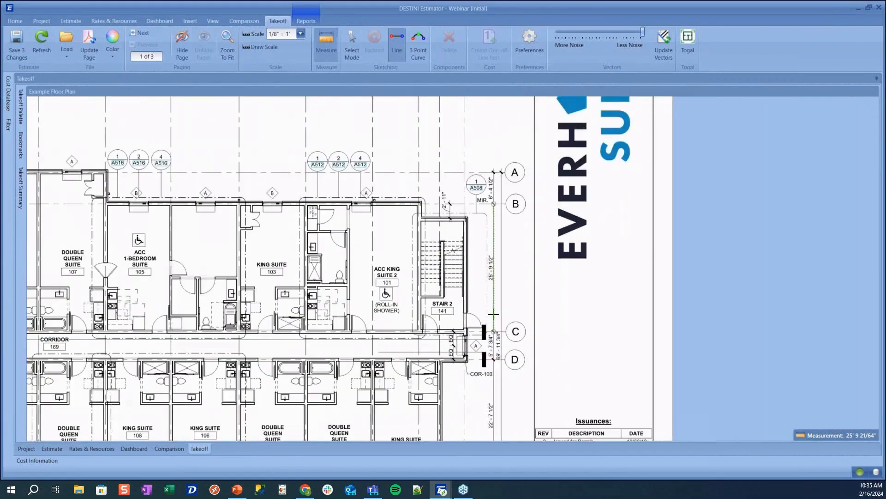
{"action": "scroll", "coordinate": [447, 273], "scroll_direction": "down", "scroll_amount": 4}
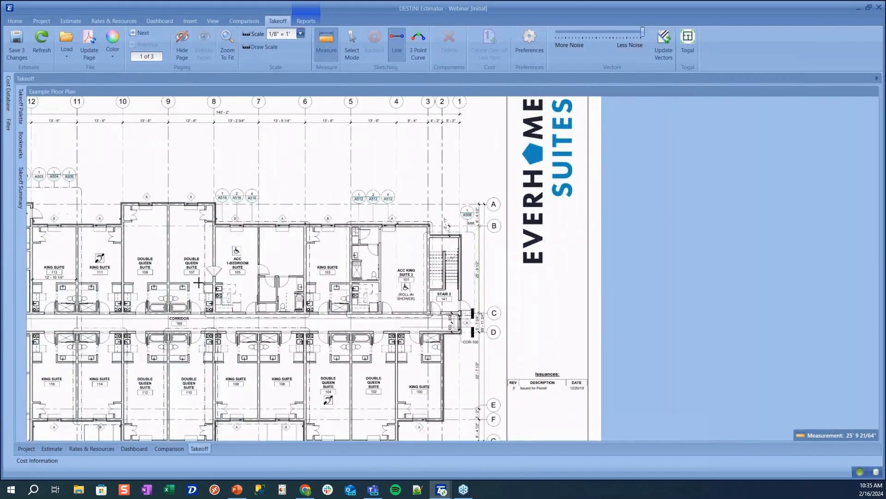
{"action": "left_click_drag", "start_coordinate": [275, 296], "coordinate": [502, 291]}
{"action": "scroll", "coordinate": [279, 269], "scroll_direction": "down", "scroll_amount": 3}
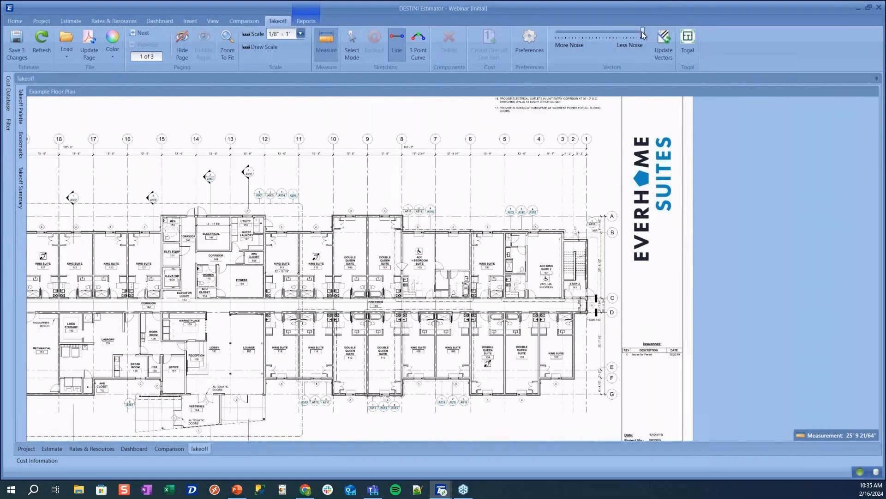
Move the Vectors noise slider toward More Noise and update the vectors
{"action": "left_click_drag", "start_coordinate": [643, 35], "coordinate": [607, 42]}
{"action": "left_click", "coordinate": [664, 42]}
Pin the Cost Database panel open, narrow it, and zoom the plan onto the King Suites
{"action": "mouse_move", "coordinate": [9, 91]}
{"action": "left_click", "coordinate": [130, 79]}
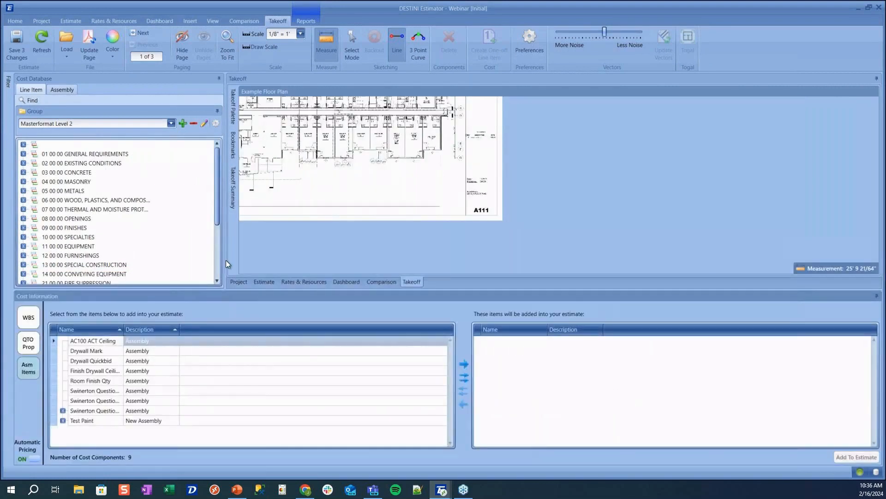
{"action": "left_click_drag", "start_coordinate": [225, 265], "coordinate": [199, 264]}
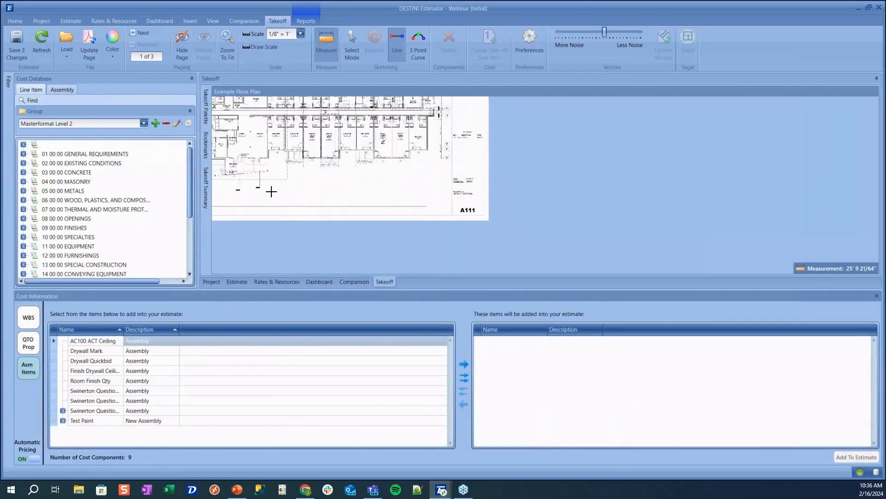
{"action": "left_click_drag", "start_coordinate": [301, 170], "coordinate": [393, 231]}
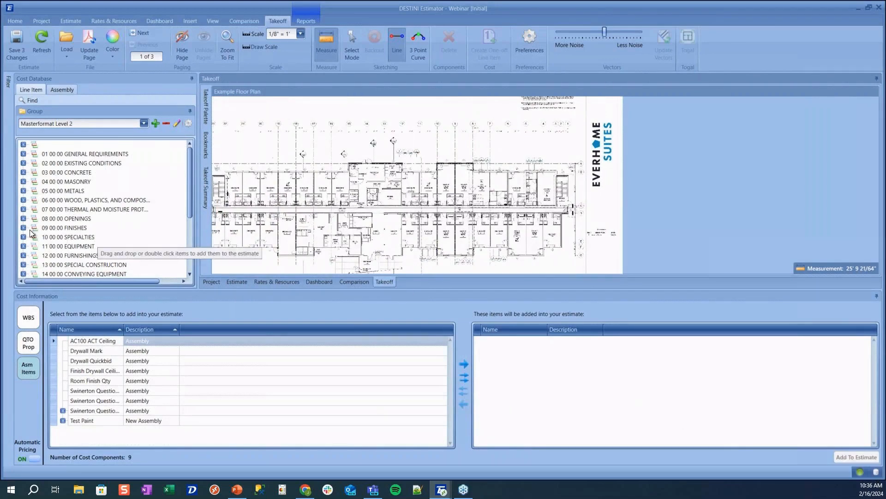
{"action": "scroll", "coordinate": [300, 189], "scroll_direction": "up", "scroll_amount": 3}
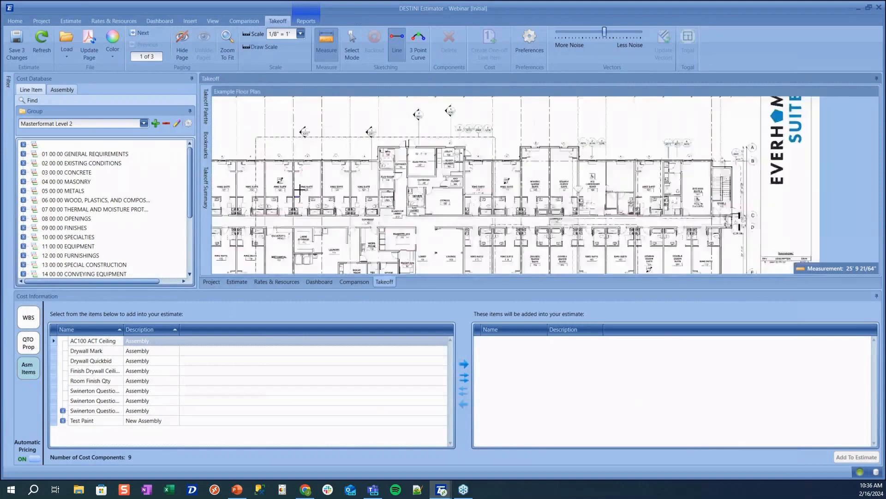
{"action": "scroll", "coordinate": [301, 187], "scroll_direction": "up", "scroll_amount": 5}
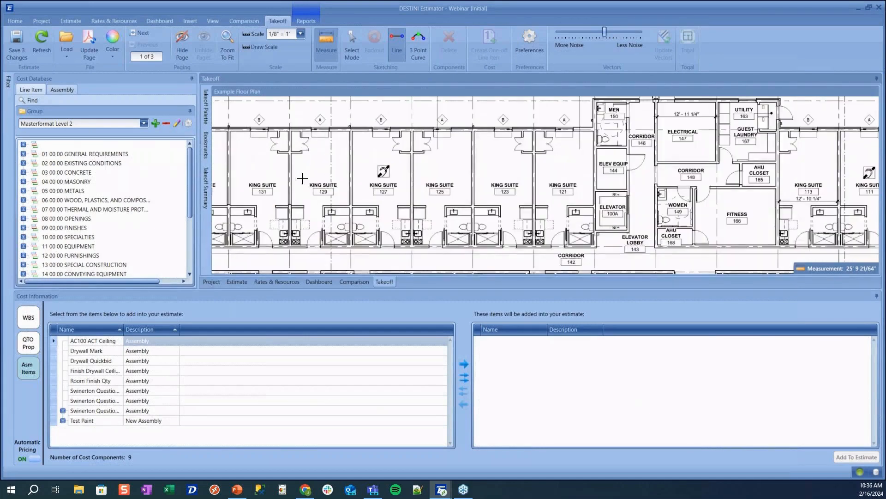
Search the Cost Database for 'ceiling' to find the acoustical ceiling tile item
{"action": "left_click", "coordinate": [92, 110]}
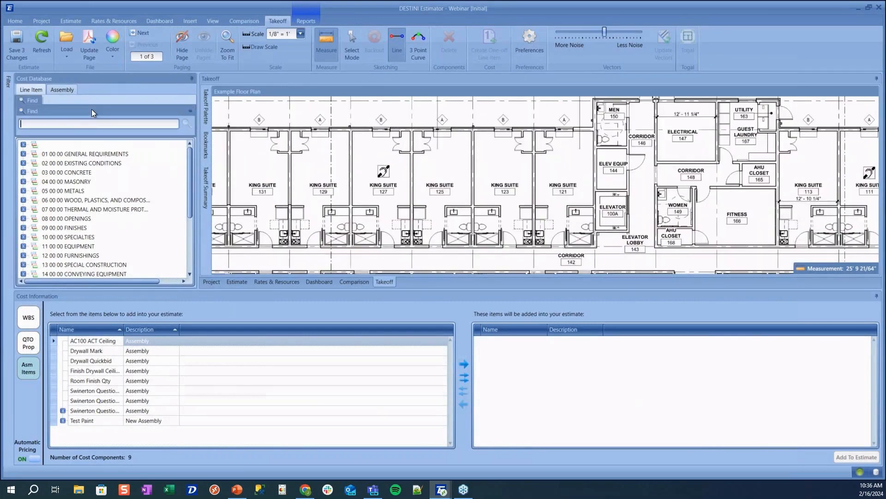
{"action": "type", "text": "ceiling"}
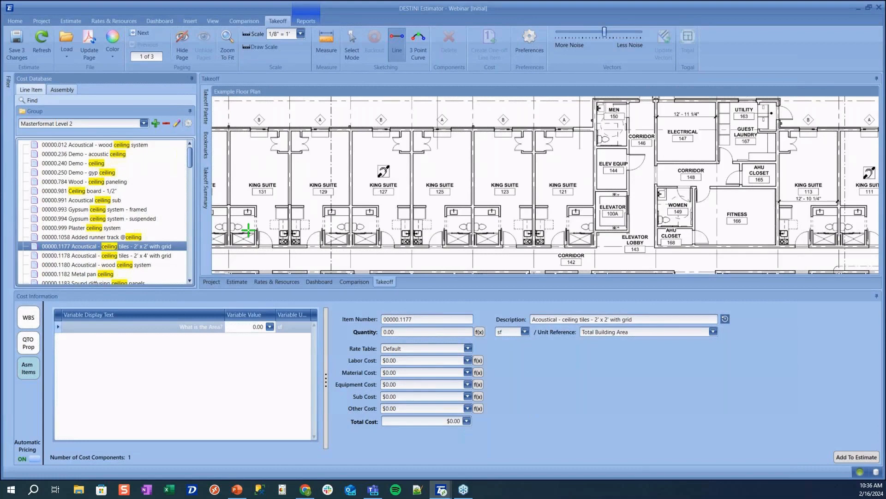
{"action": "scroll", "coordinate": [307, 214], "scroll_direction": "up", "scroll_amount": 2}
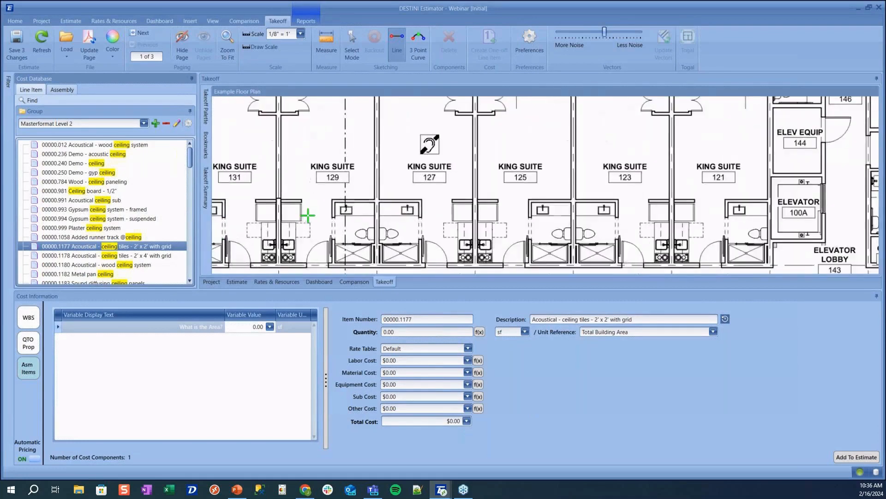
Outline King Suite 131 as a 272.54 sf ceiling-tile area takeoff
{"action": "mouse_move", "coordinate": [254, 201]}
{"action": "left_mouse_down"}
{"action": "mouse_move", "coordinate": [352, 220]}
{"action": "mouse_move", "coordinate": [366, 264]}
{"action": "left_mouse_up"}
{"action": "left_click", "coordinate": [294, 206]}
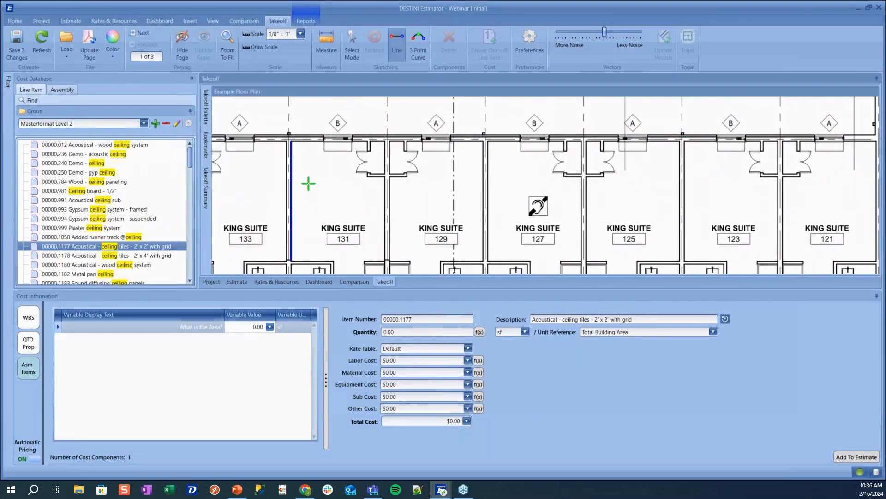
{"action": "left_click", "coordinate": [368, 141]}
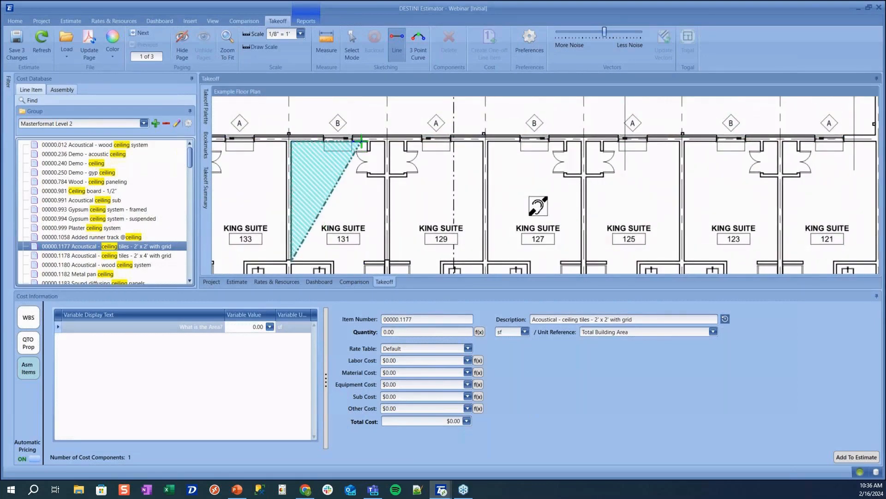
{"action": "scroll", "coordinate": [355, 184], "scroll_direction": "up", "scroll_amount": 2}
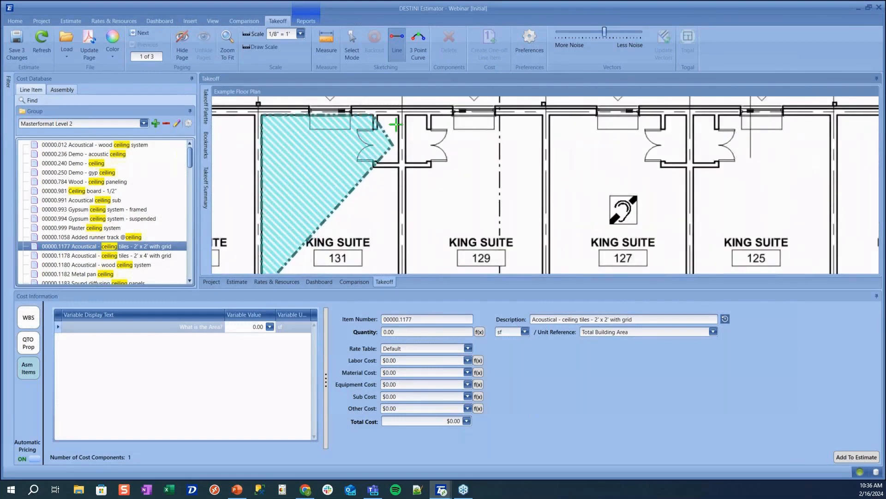
{"action": "left_click", "coordinate": [398, 113]}
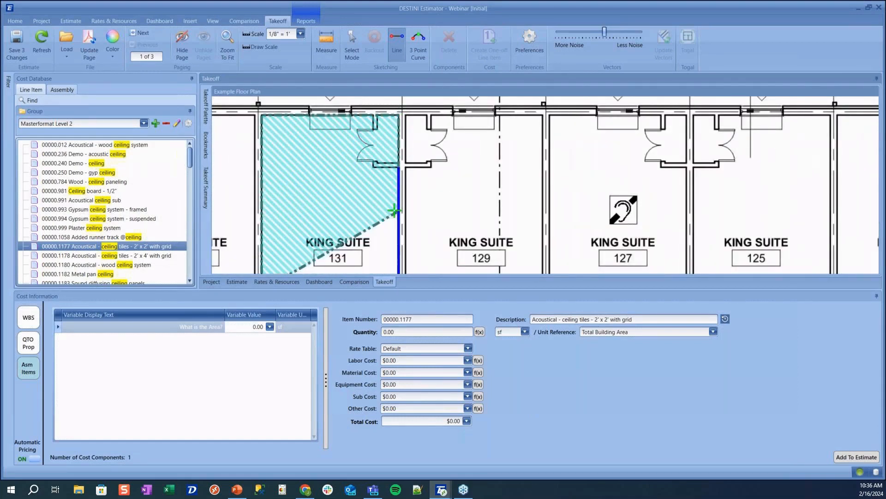
{"action": "scroll", "coordinate": [392, 229], "scroll_direction": "down", "scroll_amount": 2}
{"action": "left_click_drag", "start_coordinate": [407, 221], "coordinate": [437, 156]}
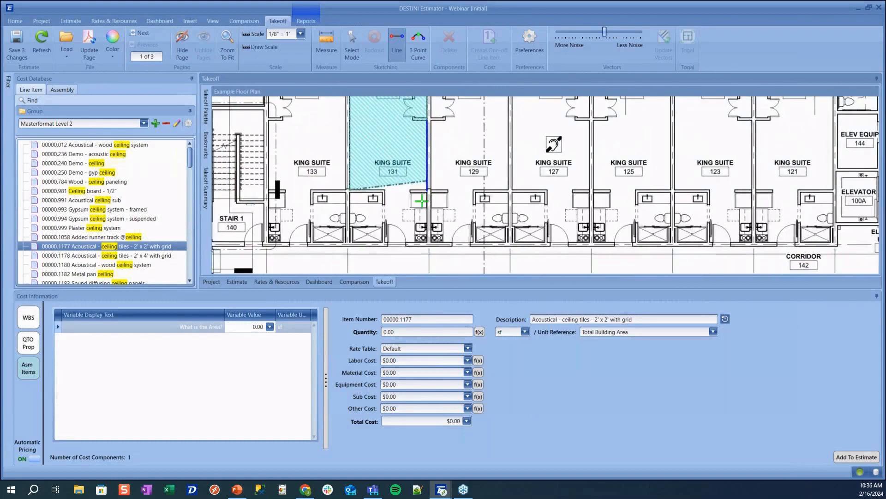
{"action": "left_click", "coordinate": [427, 240]}
{"action": "left_click", "coordinate": [385, 241]}
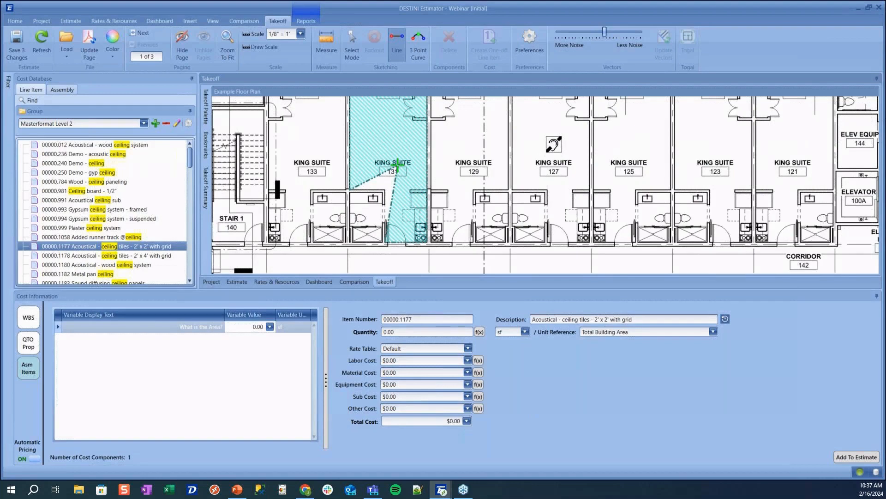
{"action": "double_click", "coordinate": [385, 190]}
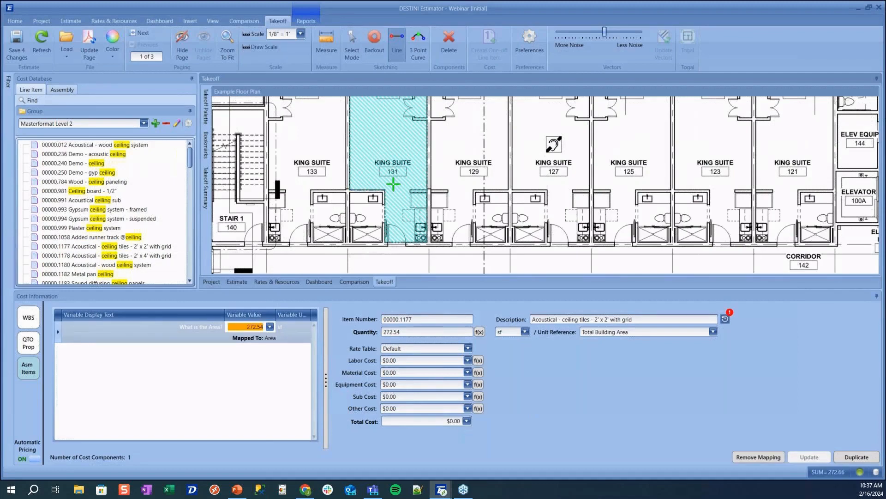
Add a vertex on the suite 131 outline's right edge and drag corners to trace the door recess
{"action": "scroll", "coordinate": [413, 156], "scroll_direction": "up", "scroll_amount": 2}
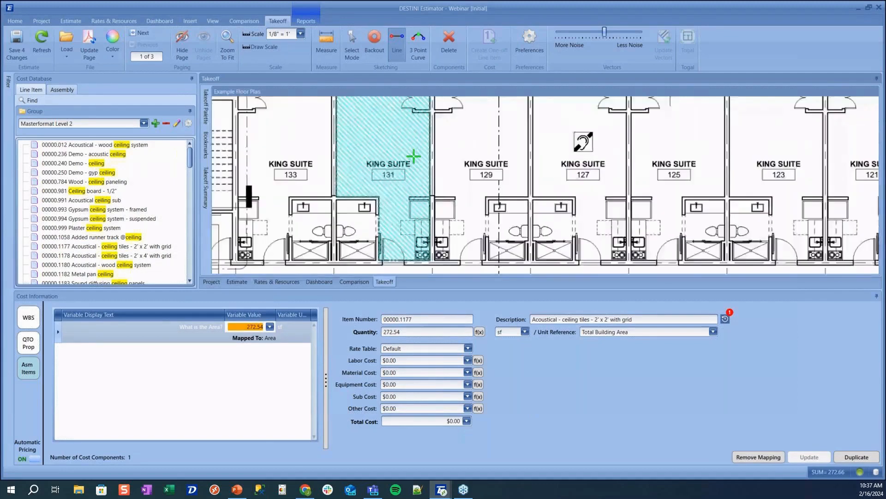
{"action": "scroll", "coordinate": [419, 155], "scroll_direction": "up", "scroll_amount": 3}
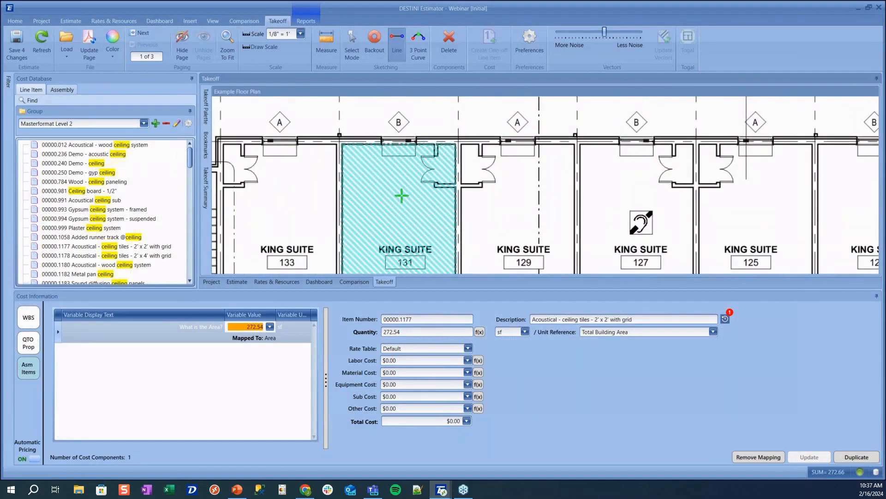
{"action": "key", "text": "Escape"}
{"action": "left_click", "coordinate": [420, 192]}
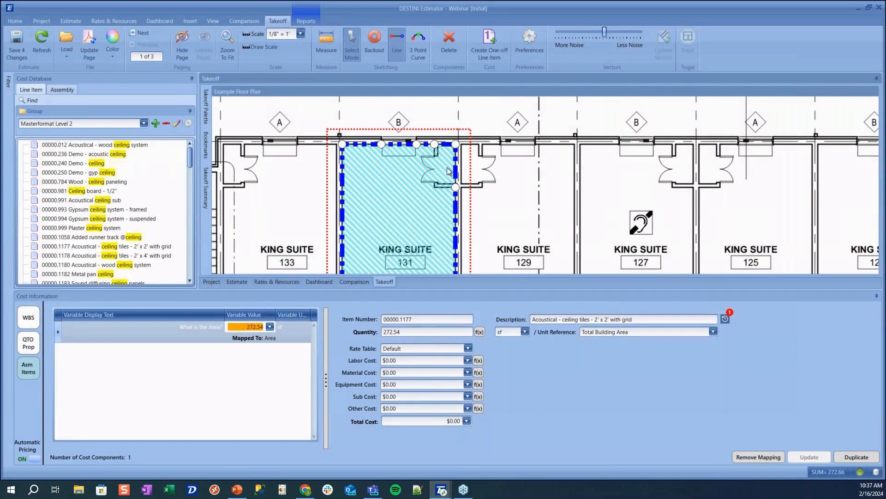
{"action": "scroll", "coordinate": [447, 171], "scroll_direction": "up", "scroll_amount": 3}
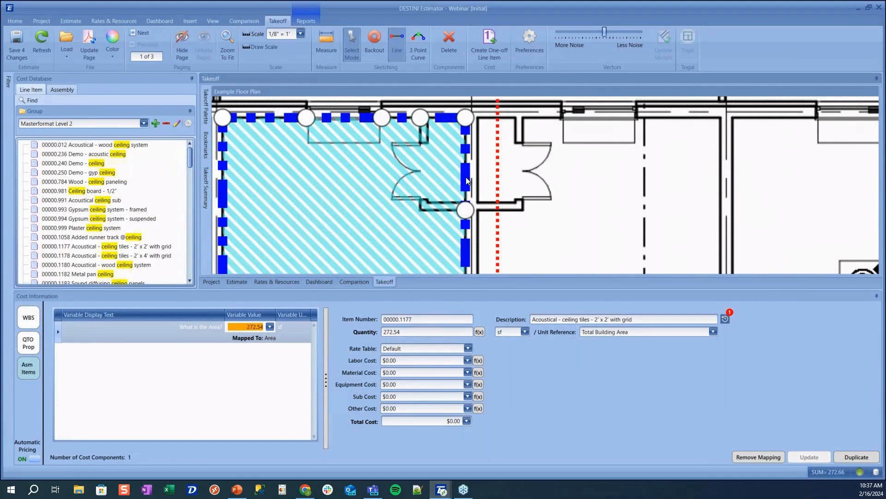
{"action": "scroll", "coordinate": [467, 179], "scroll_direction": "down", "scroll_amount": 3}
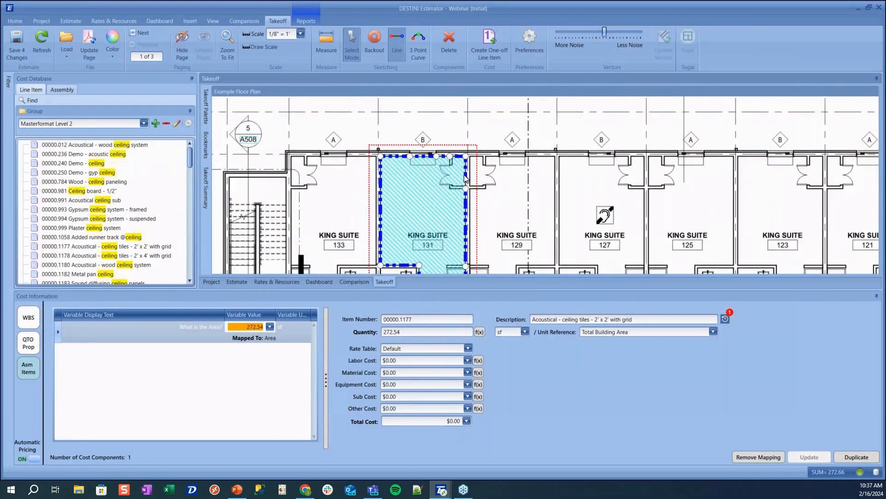
{"action": "scroll", "coordinate": [465, 179], "scroll_direction": "up", "scroll_amount": 4}
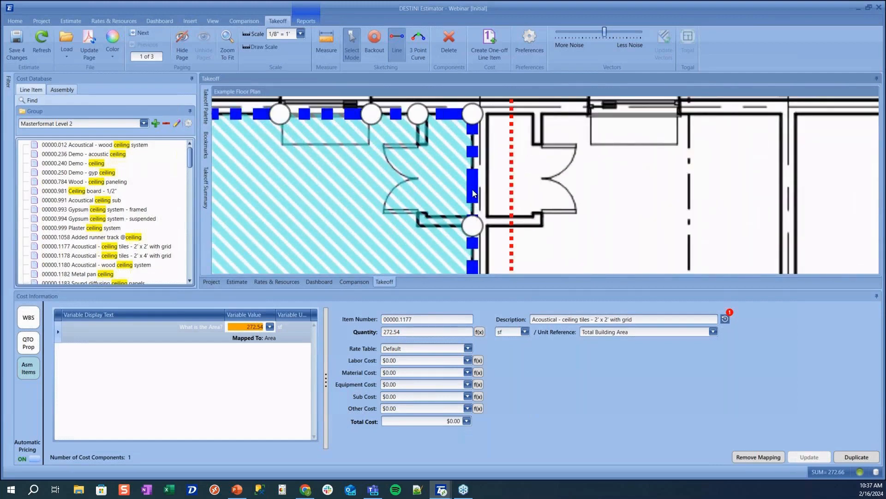
{"action": "right_click", "coordinate": [474, 182]}
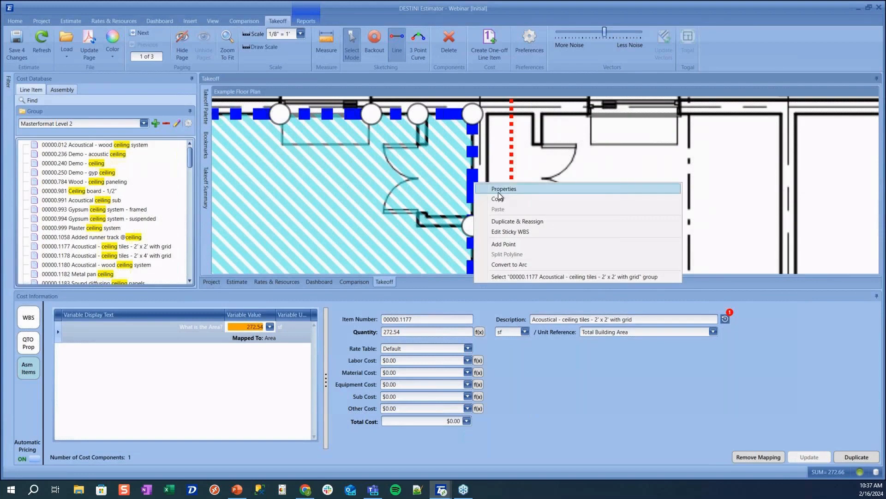
{"action": "left_click", "coordinate": [505, 240]}
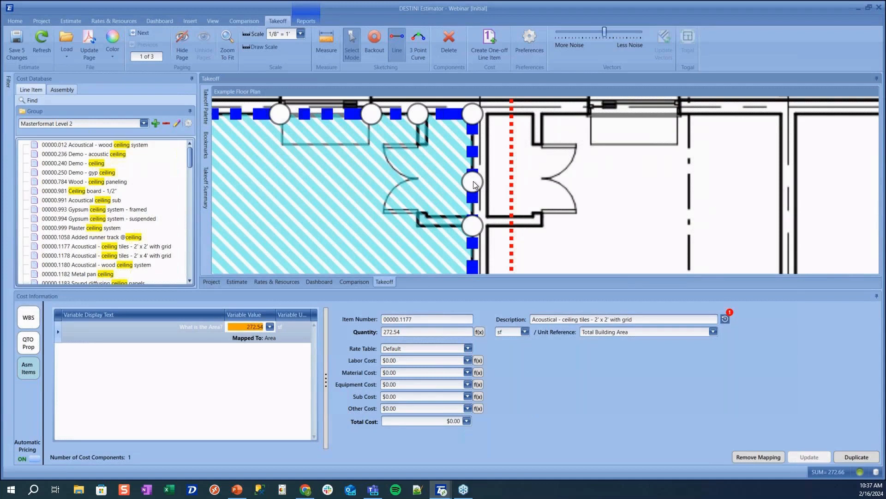
{"action": "left_click_drag", "start_coordinate": [472, 113], "coordinate": [418, 112]}
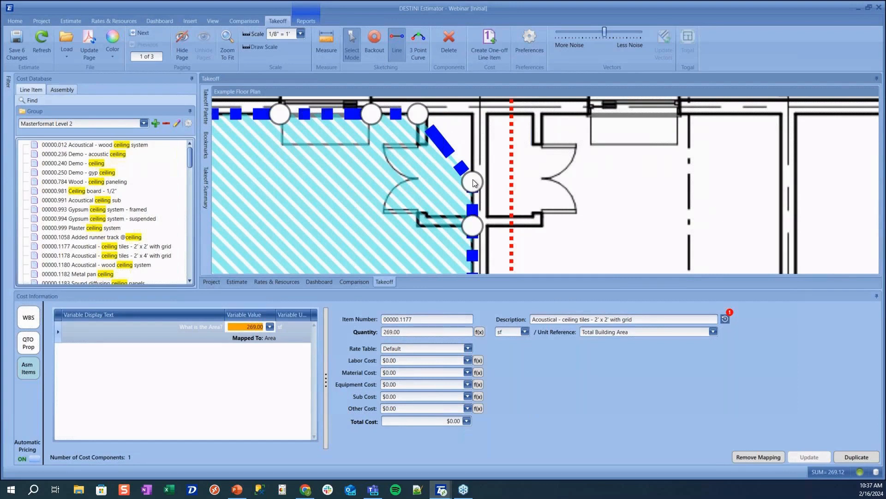
{"action": "left_click_drag", "start_coordinate": [474, 182], "coordinate": [417, 223]}
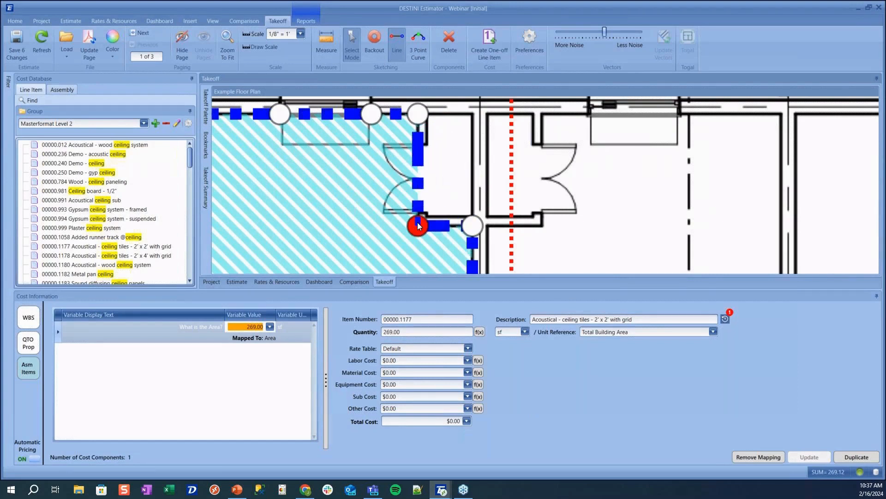
Add another vertex on the outline's left edge, leaving the area at 260.86 sf
{"action": "left_click", "coordinate": [473, 227]}
{"action": "scroll", "coordinate": [471, 225], "scroll_direction": "down", "scroll_amount": 3}
{"action": "scroll", "coordinate": [473, 245], "scroll_direction": "down", "scroll_amount": 1}
{"action": "left_click_drag", "start_coordinate": [473, 245], "coordinate": [462, 184]}
{"action": "scroll", "coordinate": [430, 181], "scroll_direction": "up", "scroll_amount": 5}
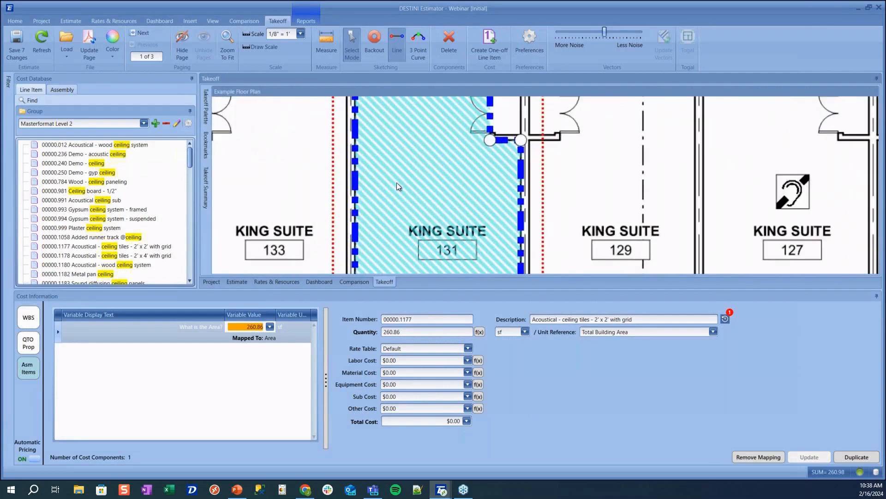
{"action": "right_click", "coordinate": [355, 182]}
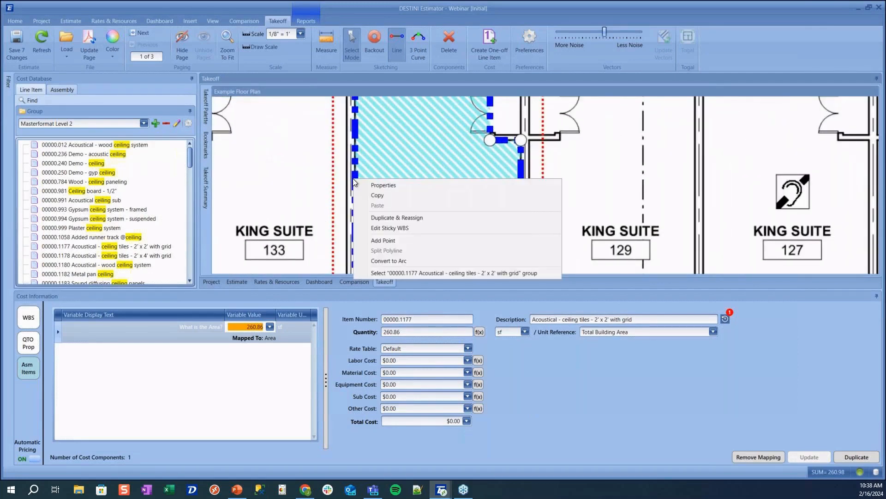
{"action": "left_click", "coordinate": [393, 240]}
{"action": "scroll", "coordinate": [403, 187], "scroll_direction": "down", "scroll_amount": 5}
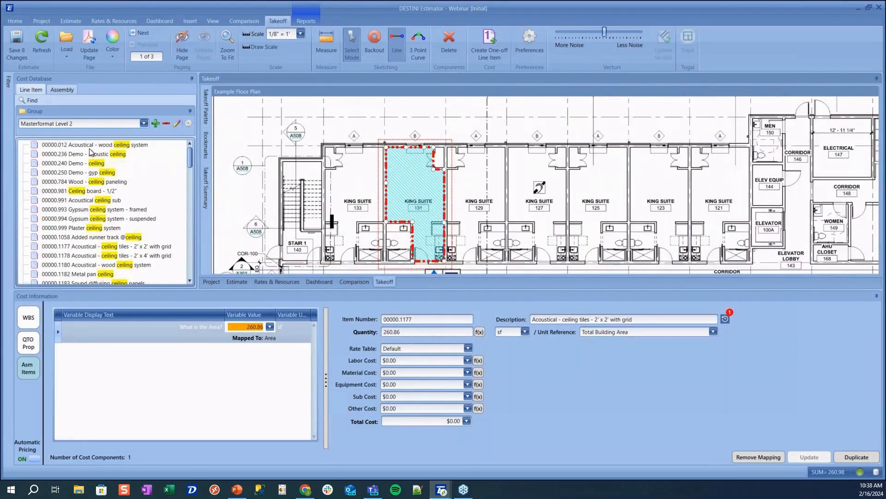
Search the Cost Database for drywall and select Drywall partition - fire code in QTO Prop
{"action": "left_click", "coordinate": [23, 100]}
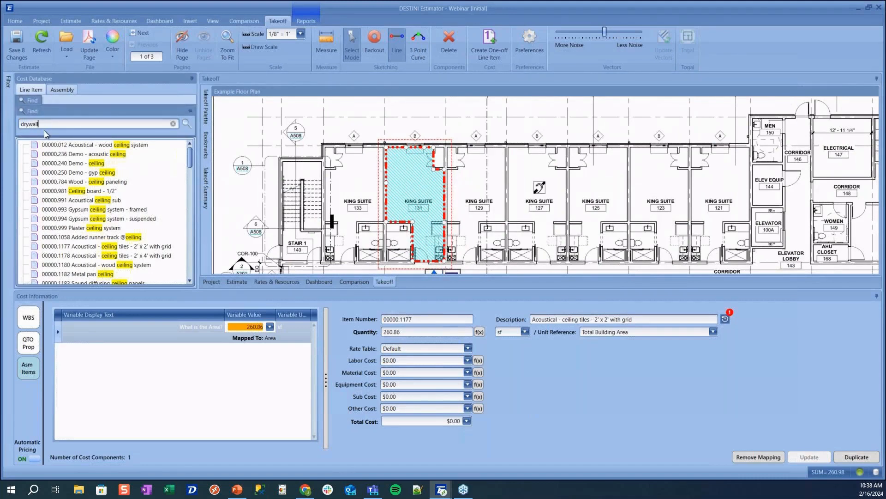
{"action": "key", "text": "Return"}
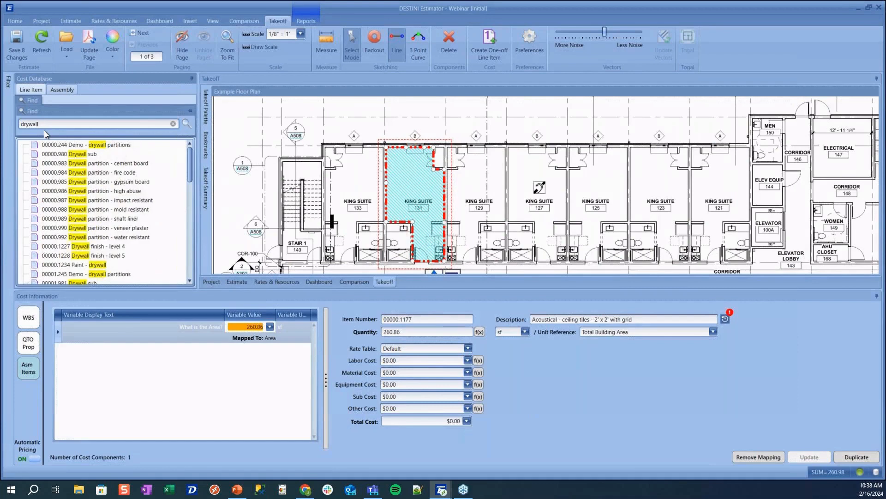
{"action": "left_click", "coordinate": [29, 343]}
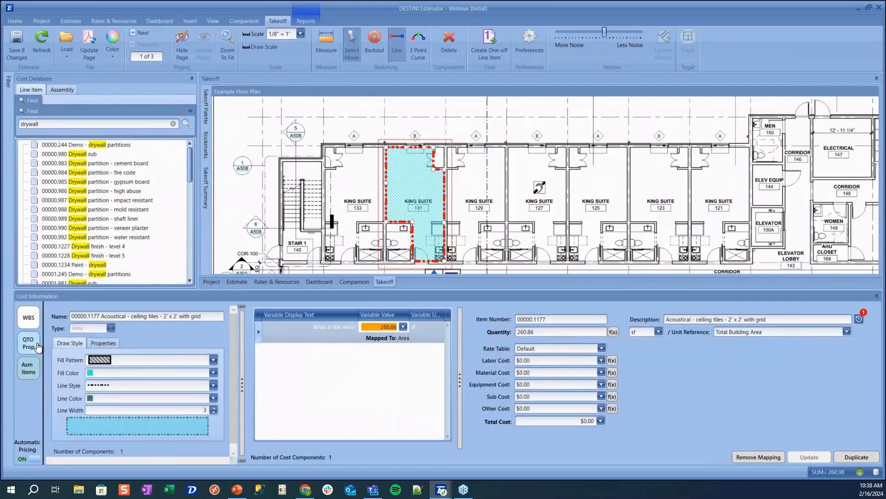
{"action": "left_click", "coordinate": [107, 181]}
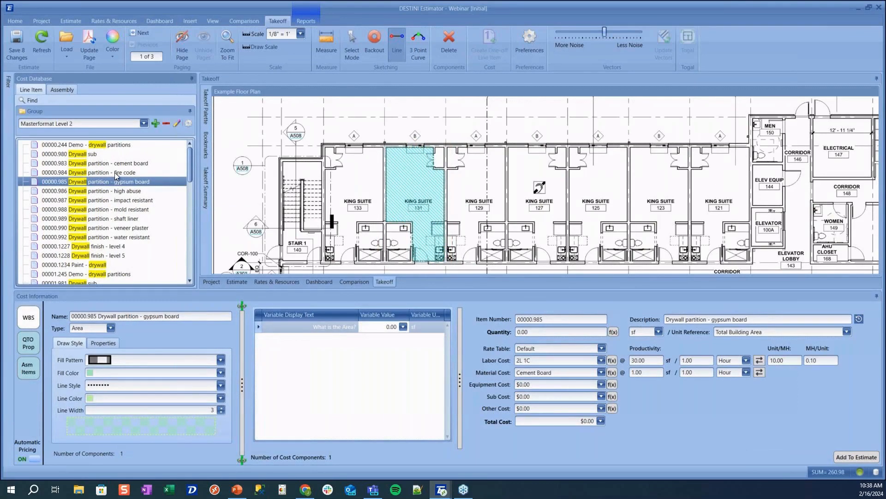
{"action": "left_click", "coordinate": [115, 173]}
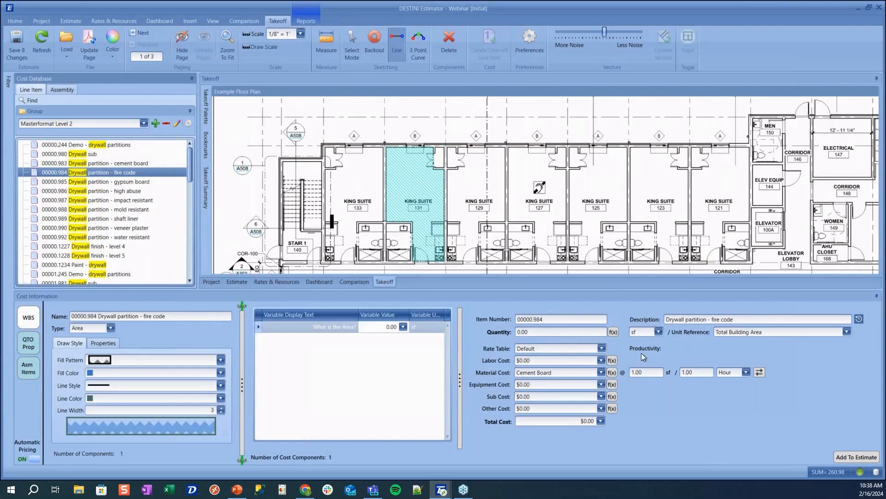
Set the item's takeoff Type to Line with a red line colour
{"action": "left_click", "coordinate": [111, 328]}
{"action": "left_click", "coordinate": [106, 347]}
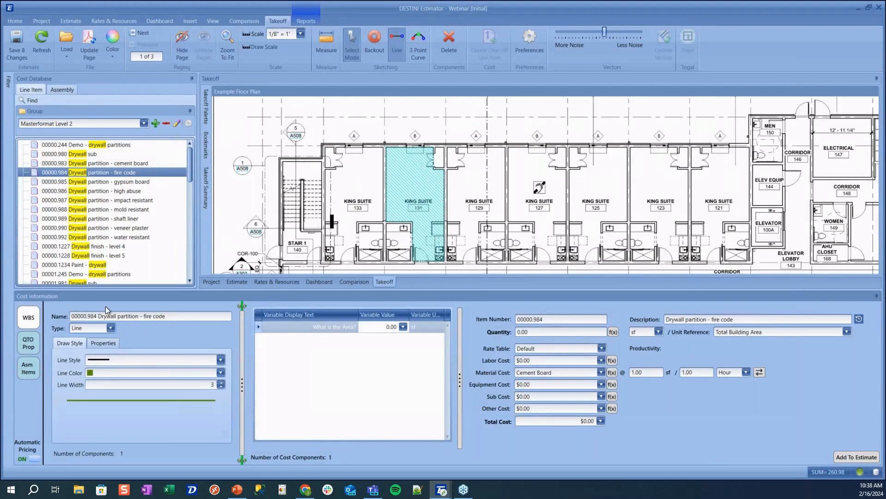
{"action": "left_click", "coordinate": [221, 372]}
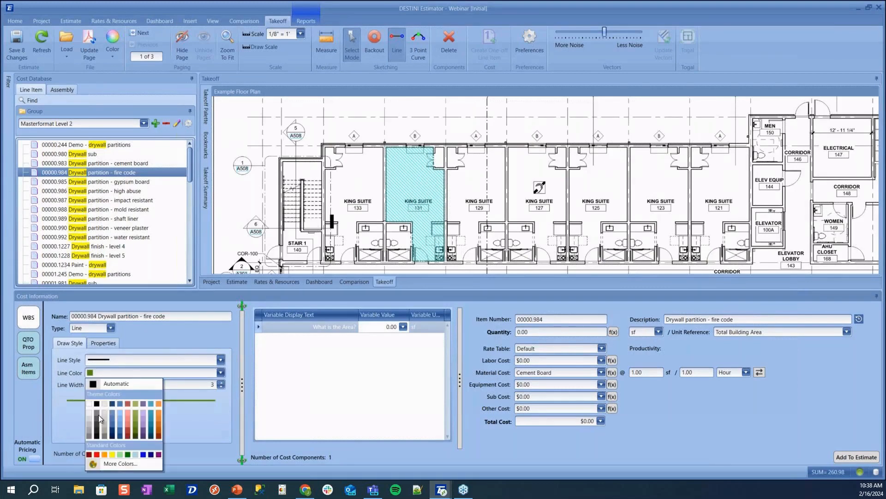
{"action": "left_click", "coordinate": [97, 454]}
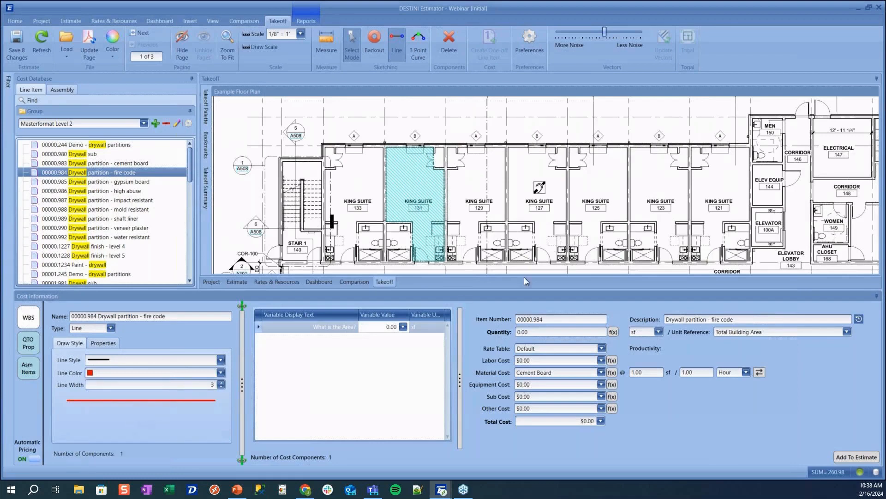
{"action": "scroll", "coordinate": [701, 166], "scroll_direction": "up", "scroll_amount": 2}
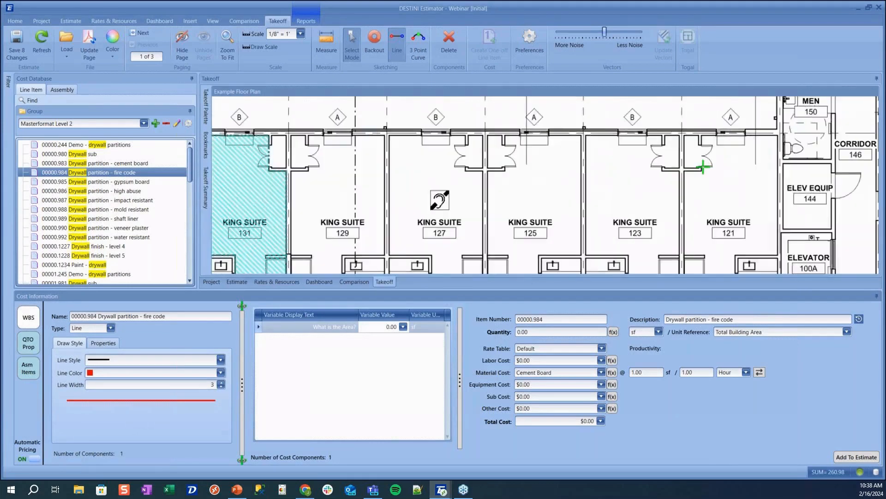
Draw a vertical fire-code drywall partition line down the wall near suites 125 and 123
{"action": "left_click_drag", "start_coordinate": [531, 202], "coordinate": [492, 216]}
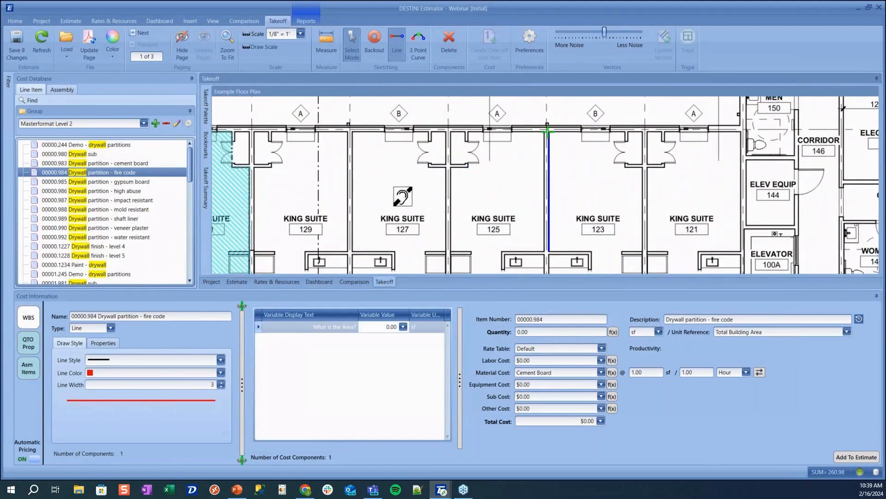
{"action": "left_click", "coordinate": [547, 131]}
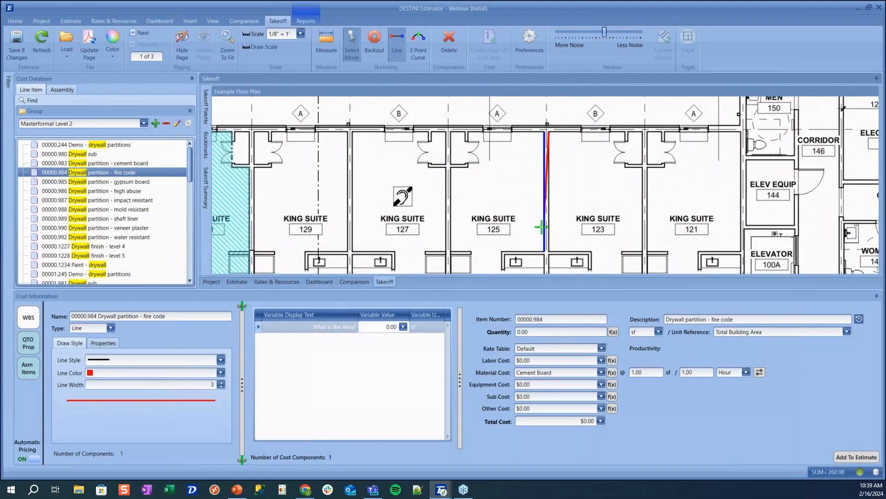
{"action": "left_click", "coordinate": [549, 249]}
{"action": "left_click_drag", "start_coordinate": [551, 223], "coordinate": [551, 133]}
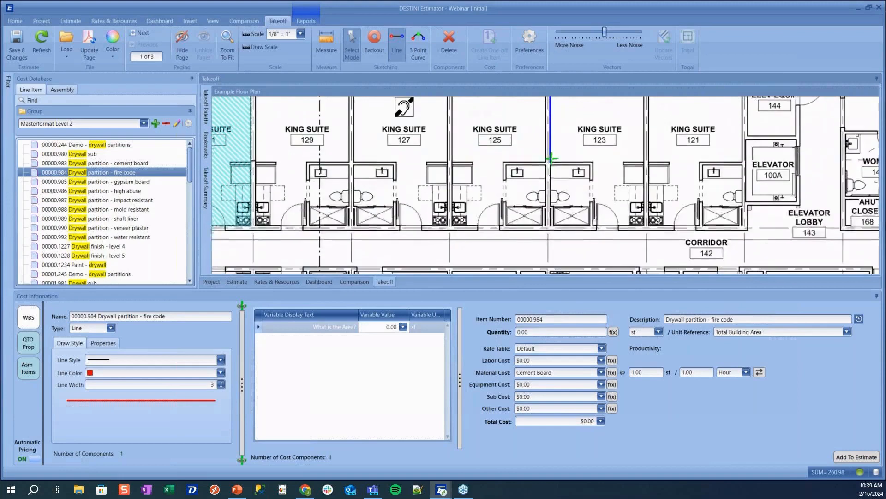
{"action": "left_click", "coordinate": [550, 230]}
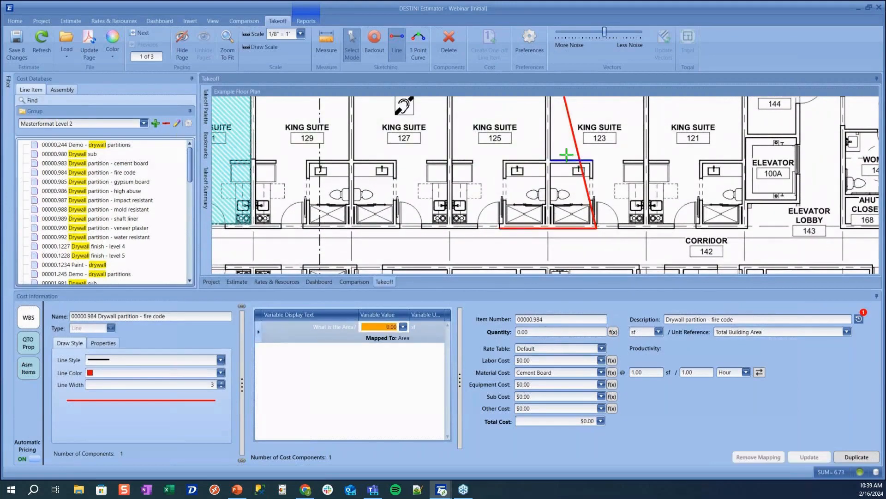
Set wall detection to less noise, start a second partition line, and select the vertical wall line
{"action": "scroll", "coordinate": [485, 199], "scroll_direction": "up", "scroll_amount": 4}
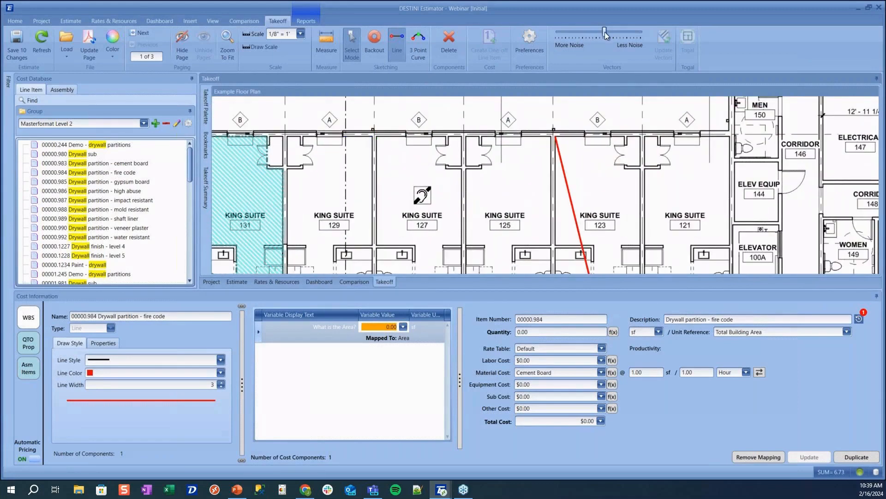
{"action": "left_click_drag", "start_coordinate": [656, 34], "coordinate": [659, 37]}
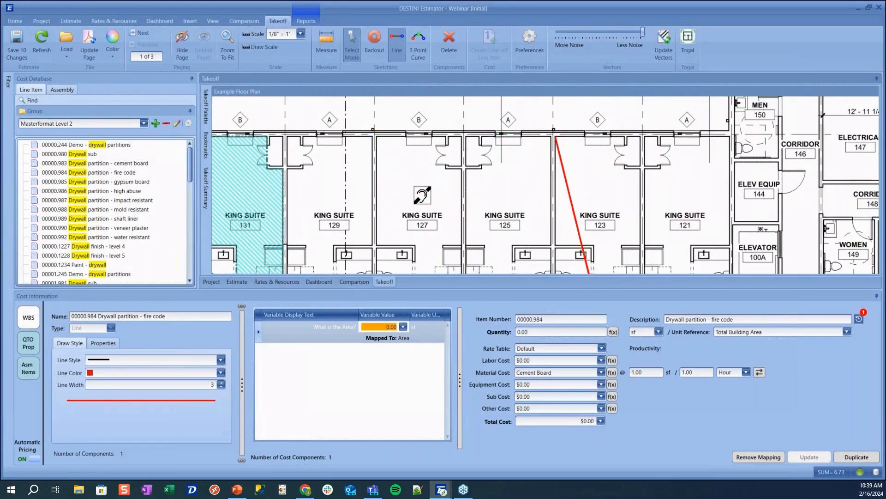
{"action": "left_click", "coordinate": [375, 136]}
{"action": "scroll", "coordinate": [388, 210], "scroll_direction": "down", "scroll_amount": 4}
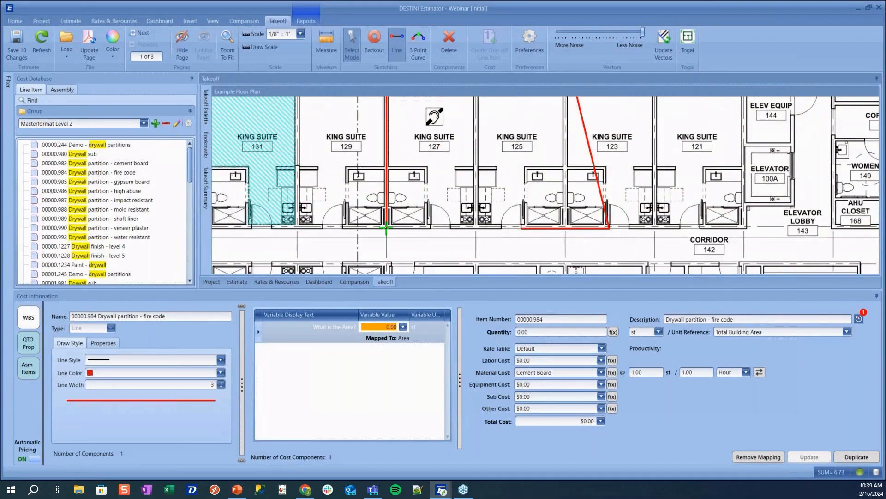
{"action": "left_click", "coordinate": [388, 169]}
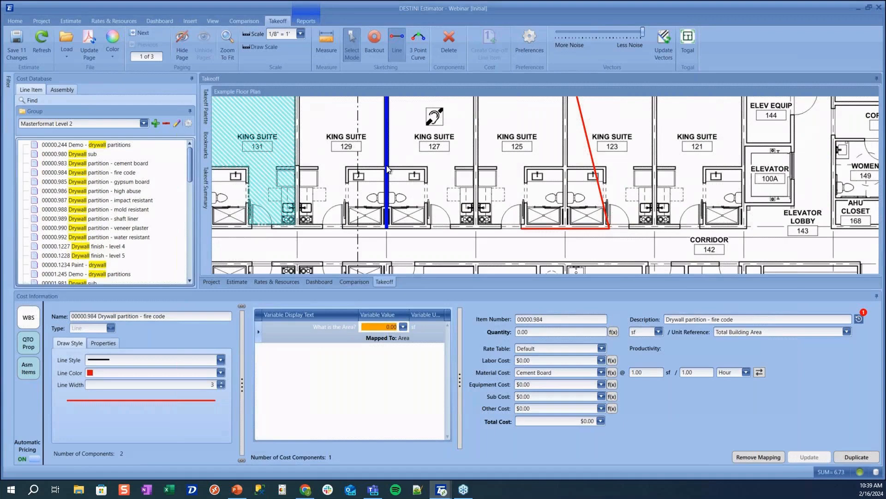
{"action": "left_click", "coordinate": [387, 169]}
{"action": "scroll", "coordinate": [411, 123], "scroll_direction": "down", "scroll_amount": 3}
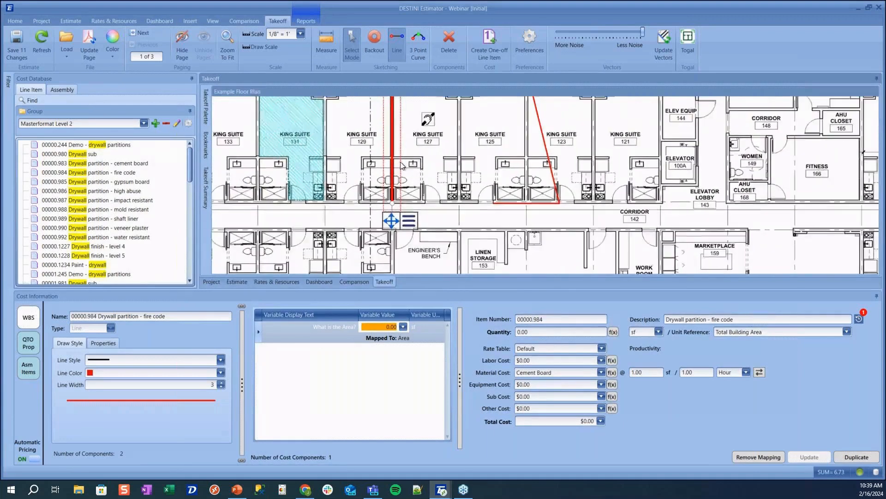
{"action": "left_click_drag", "start_coordinate": [411, 122], "coordinate": [391, 175]}
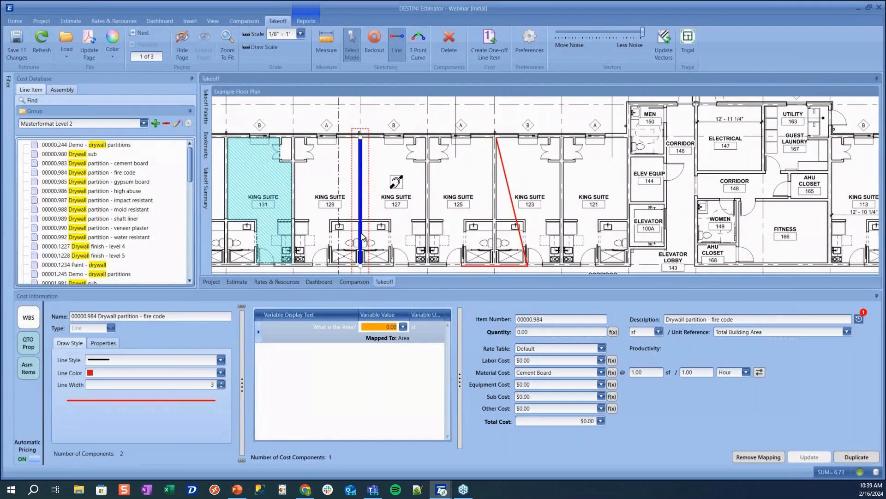
Add a point on the vertical fire-code wall line, split it there, and select the lower segment
{"action": "scroll", "coordinate": [362, 238], "scroll_direction": "up", "scroll_amount": 3}
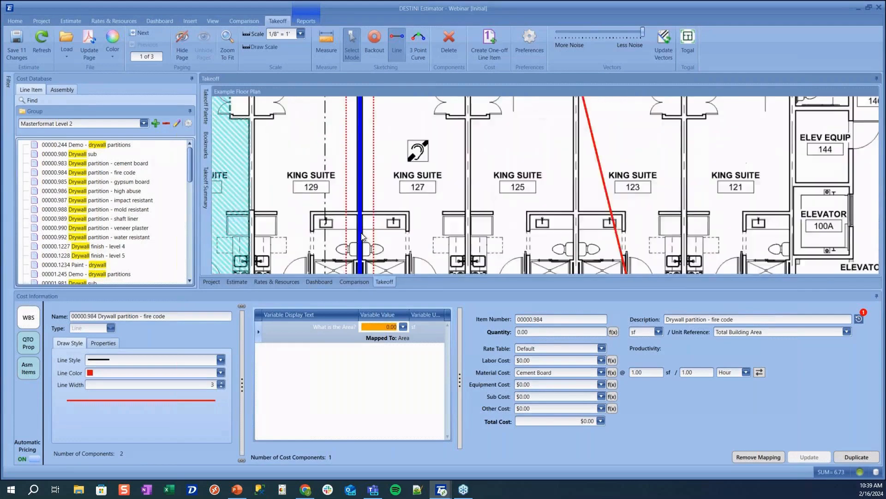
{"action": "right_click", "coordinate": [358, 203]}
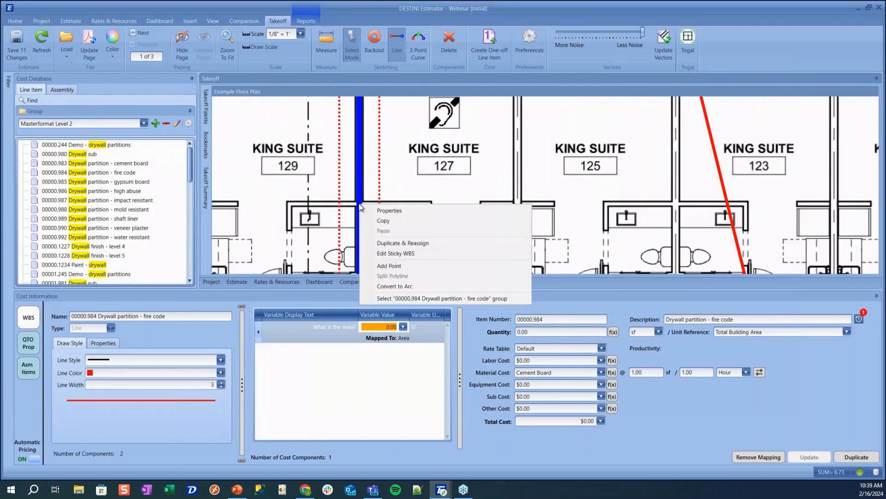
{"action": "left_click", "coordinate": [388, 265]}
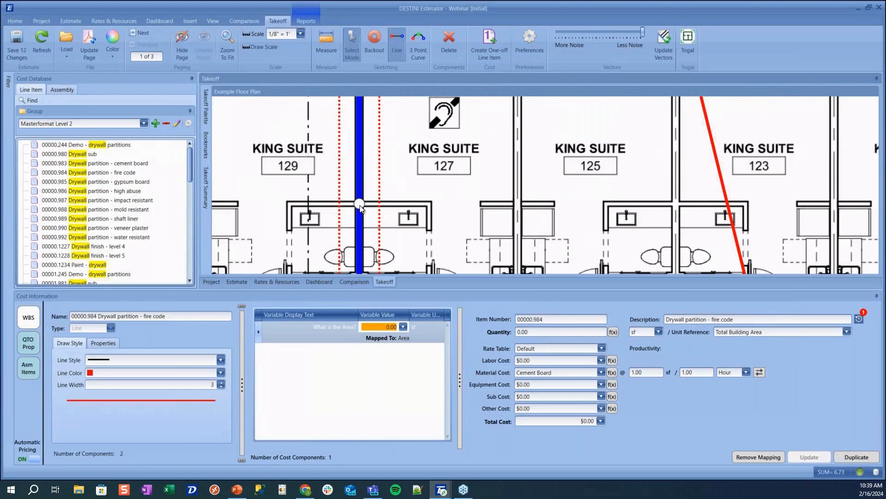
{"action": "right_click", "coordinate": [361, 204]}
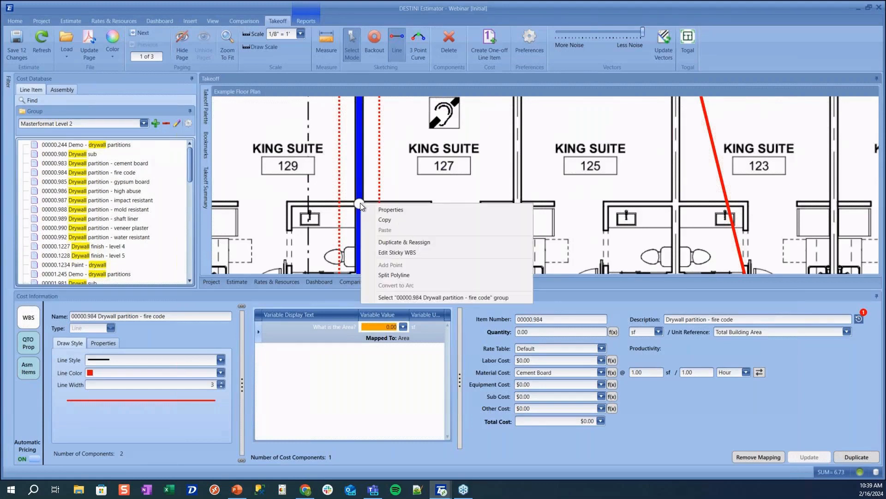
{"action": "left_click", "coordinate": [388, 275]}
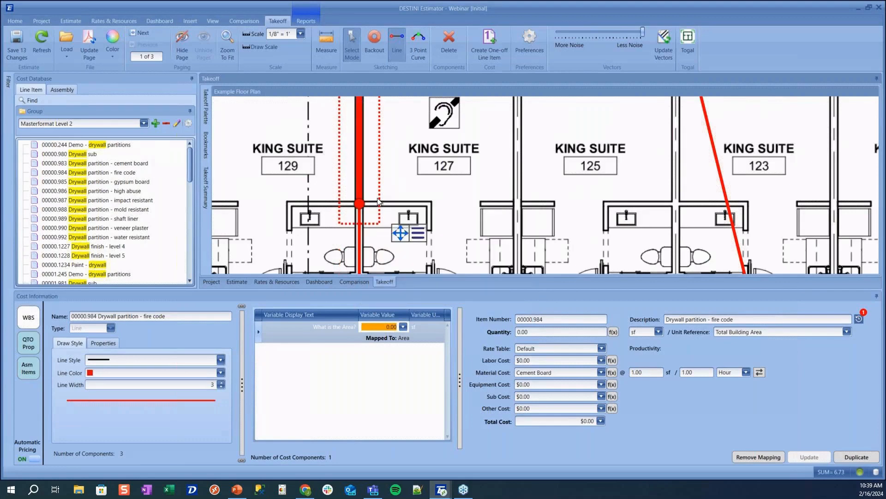
{"action": "scroll", "coordinate": [378, 200], "scroll_direction": "down", "scroll_amount": 2}
{"action": "scroll", "coordinate": [365, 153], "scroll_direction": "down", "scroll_amount": 2}
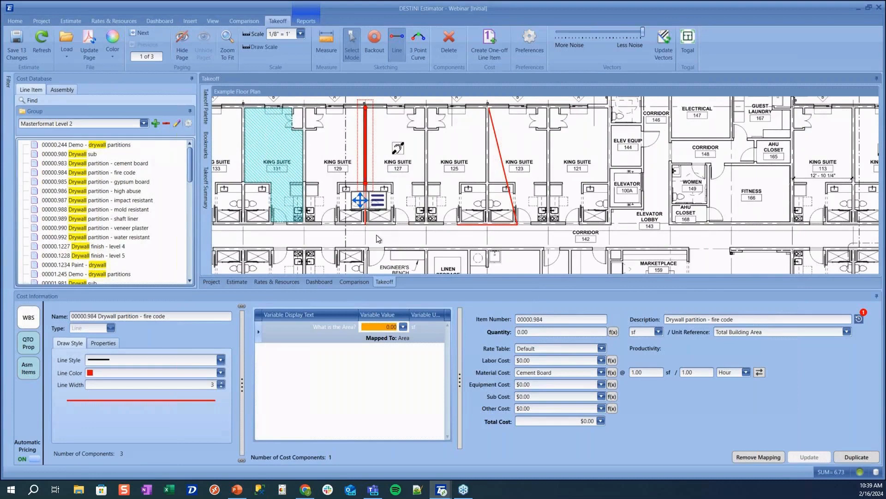
{"action": "left_click", "coordinate": [366, 224]}
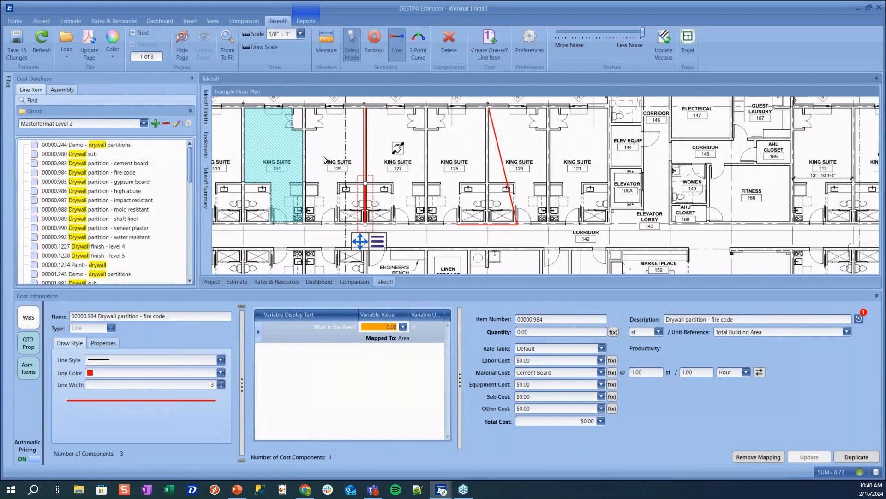
Tuck away the cost database, pin the Takeoff Palette, and choose the Construction Joint item
{"action": "scroll", "coordinate": [323, 159], "scroll_direction": "down", "scroll_amount": 3}
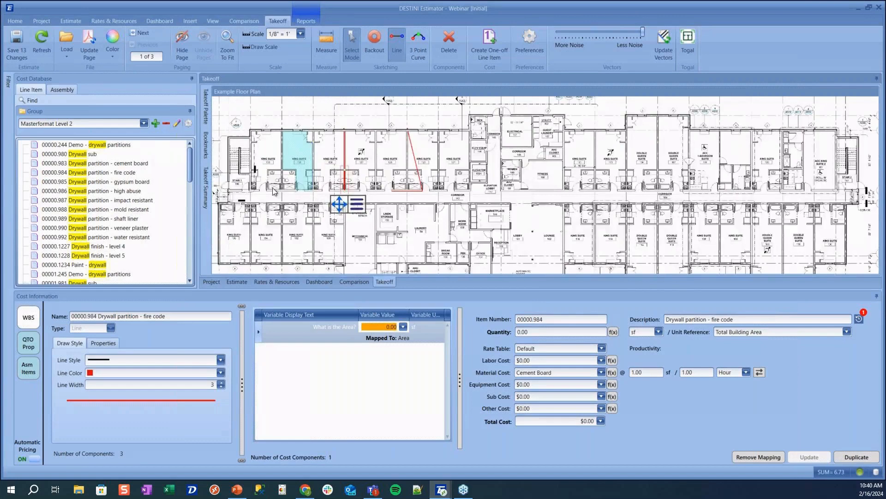
{"action": "scroll", "coordinate": [272, 187], "scroll_direction": "up", "scroll_amount": 1}
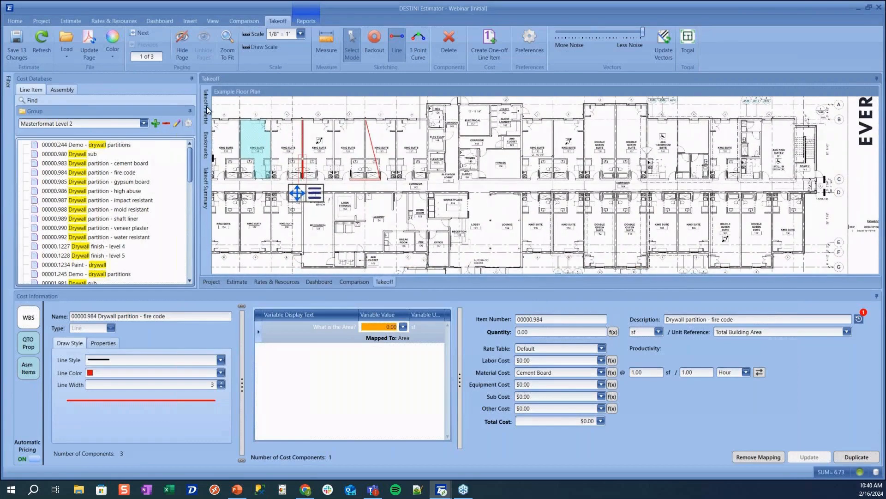
{"action": "mouse_move", "coordinate": [206, 106]}
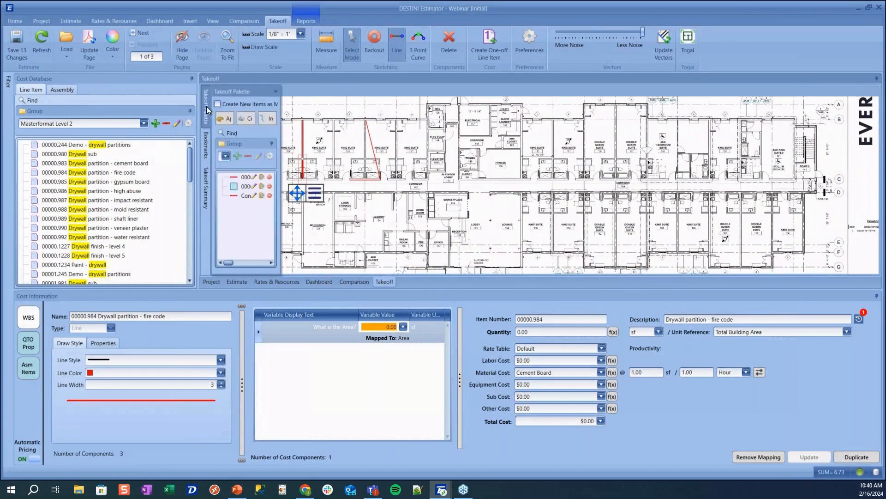
{"action": "left_click", "coordinate": [192, 78]}
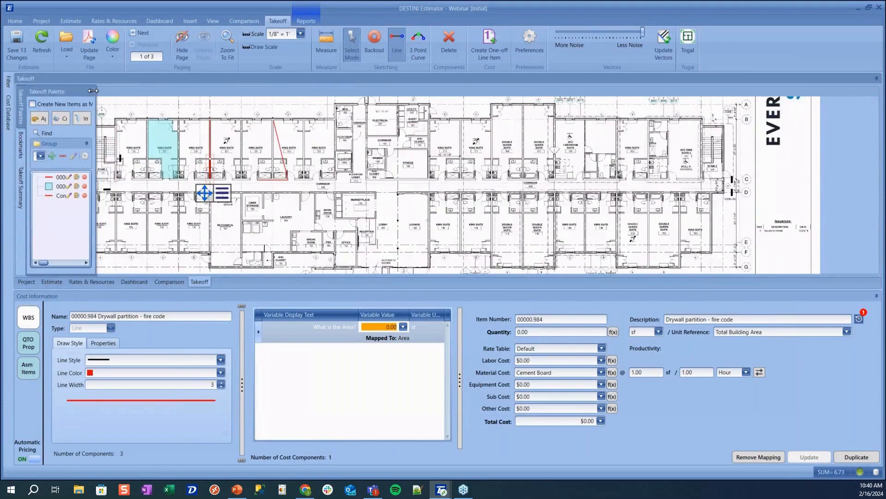
{"action": "left_click", "coordinate": [91, 91]}
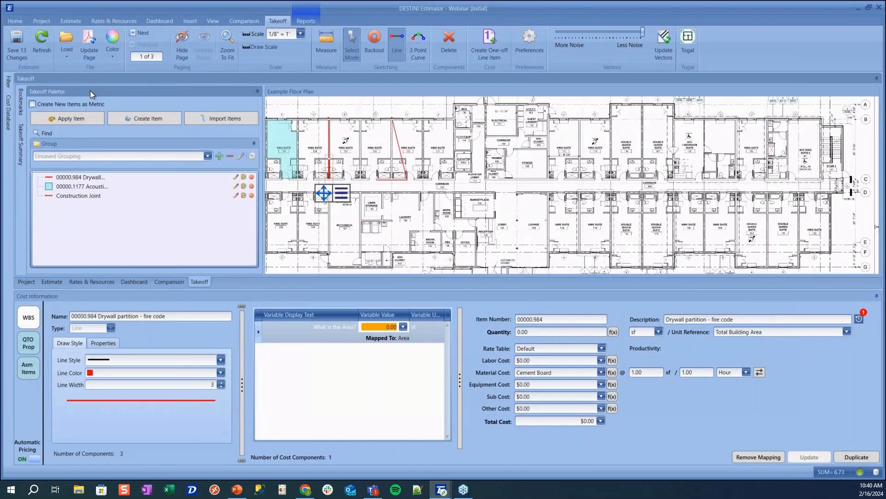
{"action": "left_click", "coordinate": [92, 196]}
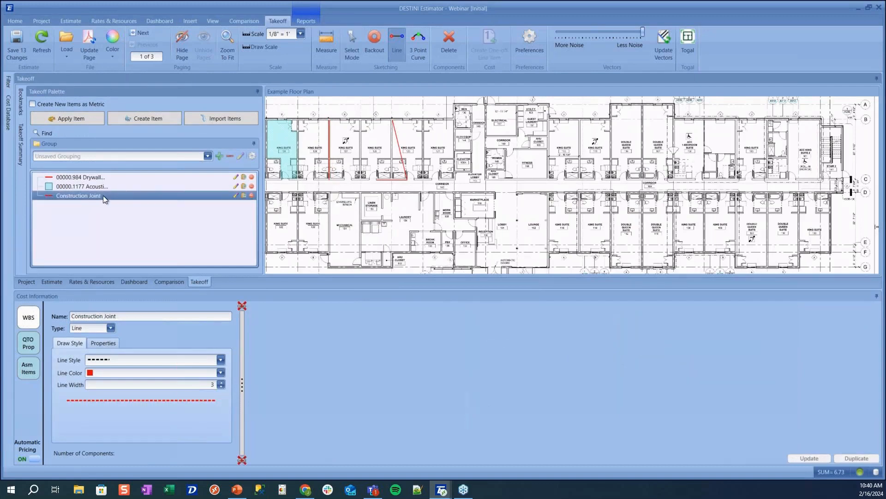
Draw the construction joint vertically from the top wall down to the south wall
{"action": "scroll", "coordinate": [591, 194], "scroll_direction": "up", "scroll_amount": 5}
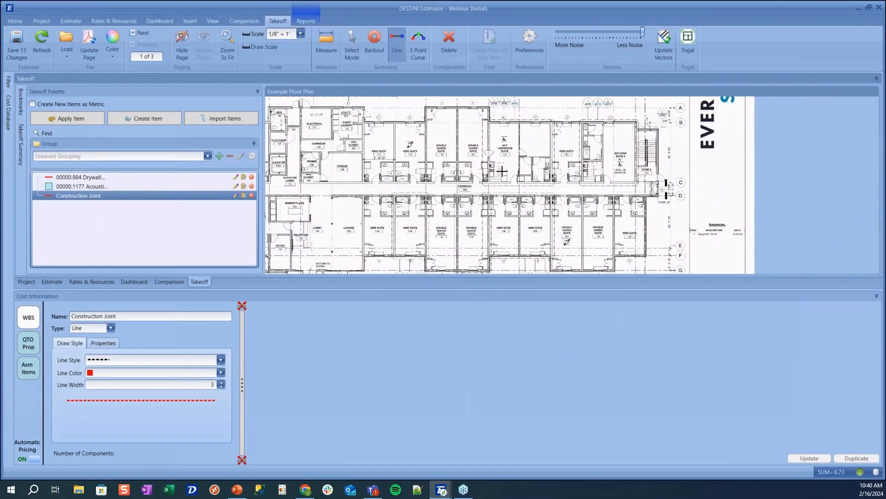
{"action": "scroll", "coordinate": [530, 130], "scroll_direction": "down", "scroll_amount": 2}
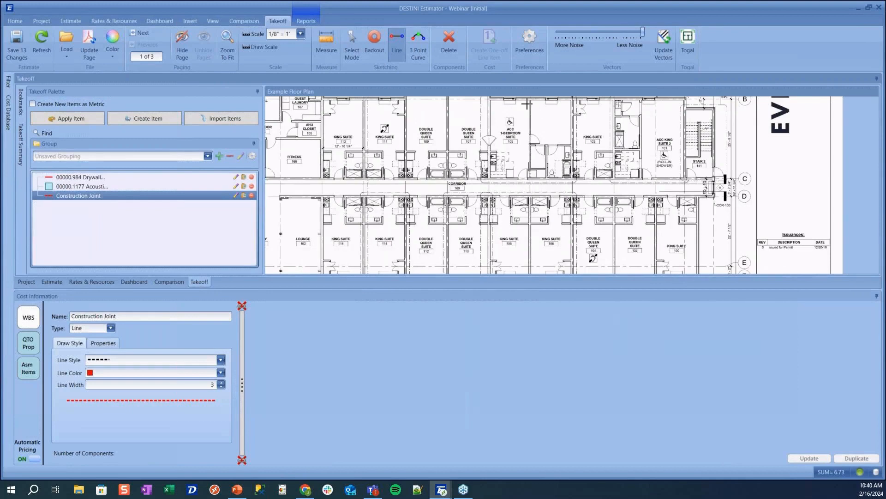
{"action": "left_click", "coordinate": [530, 100]}
{"action": "scroll", "coordinate": [530, 203], "scroll_direction": "down", "scroll_amount": 2}
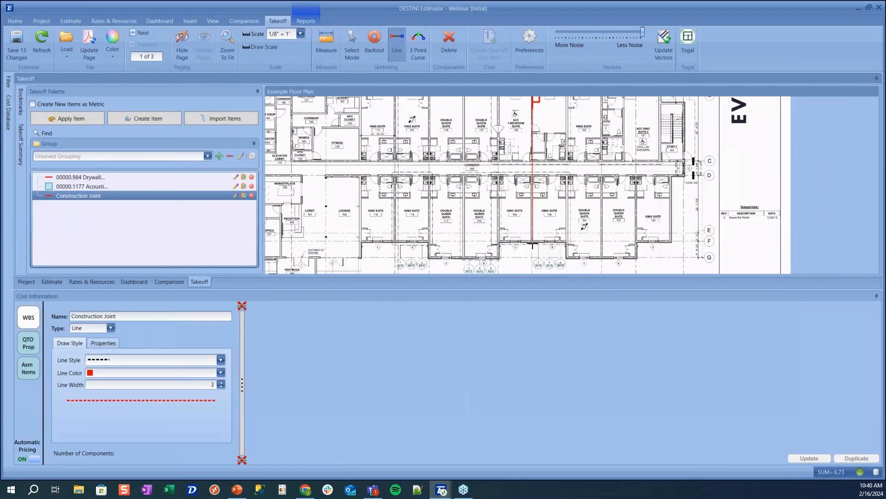
{"action": "double_click", "coordinate": [533, 244]}
Load Slab on Grade from the 03 00 00 CONCRETE assemblies in the Cost Database
{"action": "left_click", "coordinate": [257, 92]}
{"action": "left_click", "coordinate": [6, 116]}
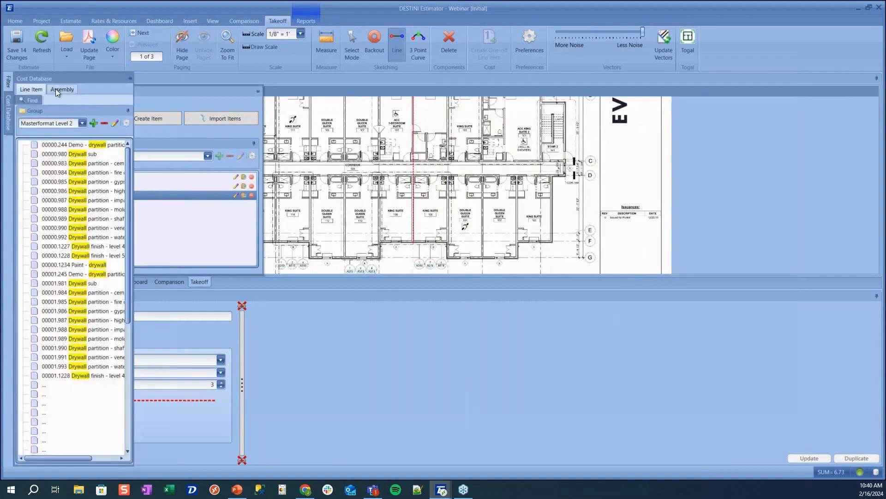
{"action": "left_click", "coordinate": [59, 89]}
{"action": "left_click", "coordinate": [23, 163]}
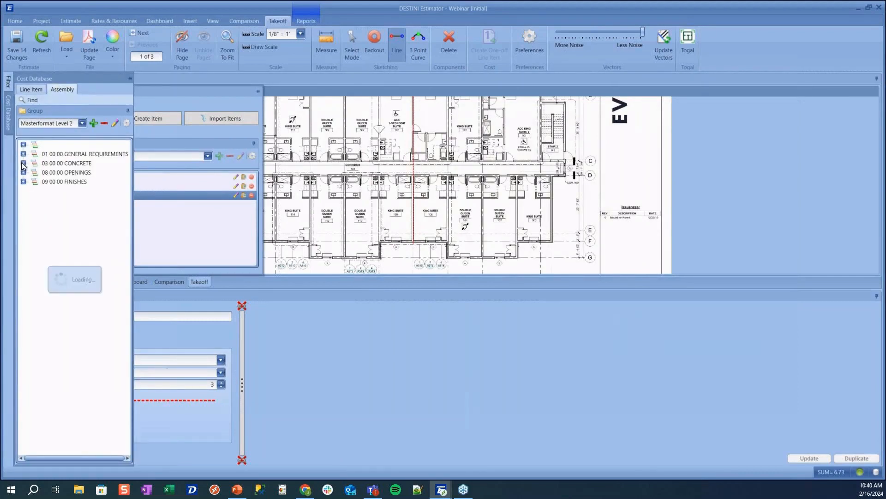
{"action": "left_click", "coordinate": [34, 172]}
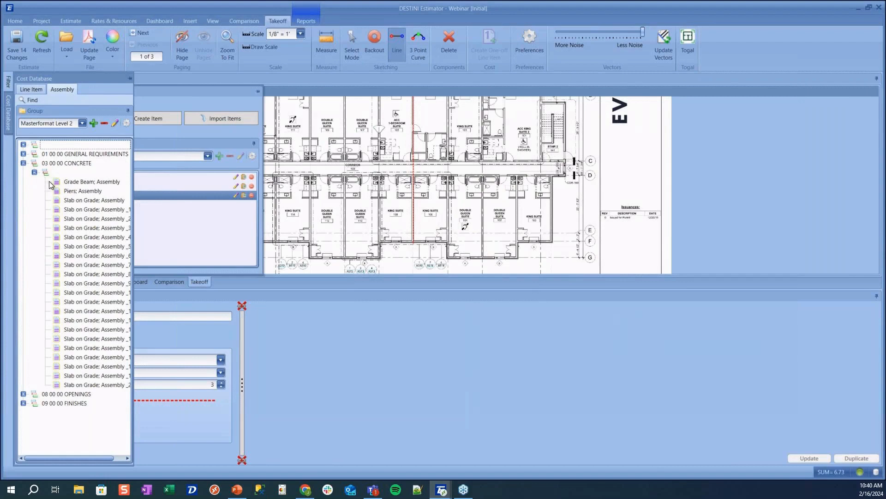
{"action": "double_click", "coordinate": [76, 200]}
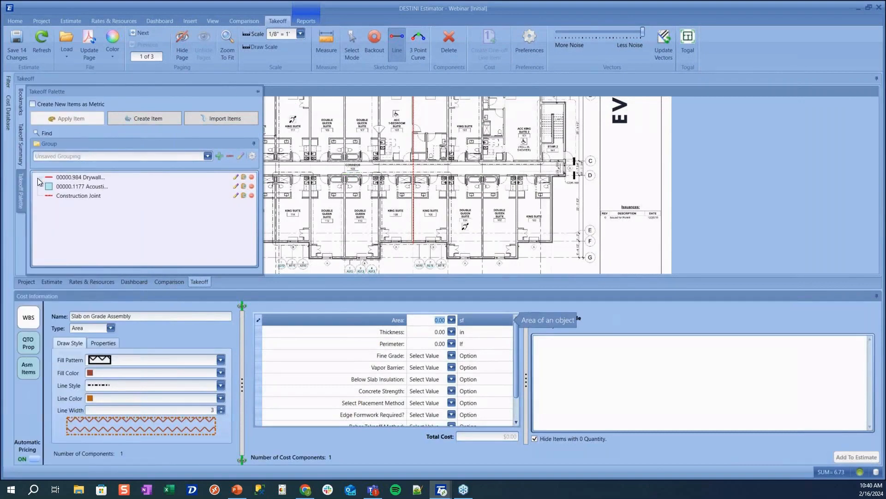
Trace the slab outline along the top wall from the northwest corner to the east end
{"action": "scroll", "coordinate": [259, 212], "scroll_direction": "down", "scroll_amount": 5}
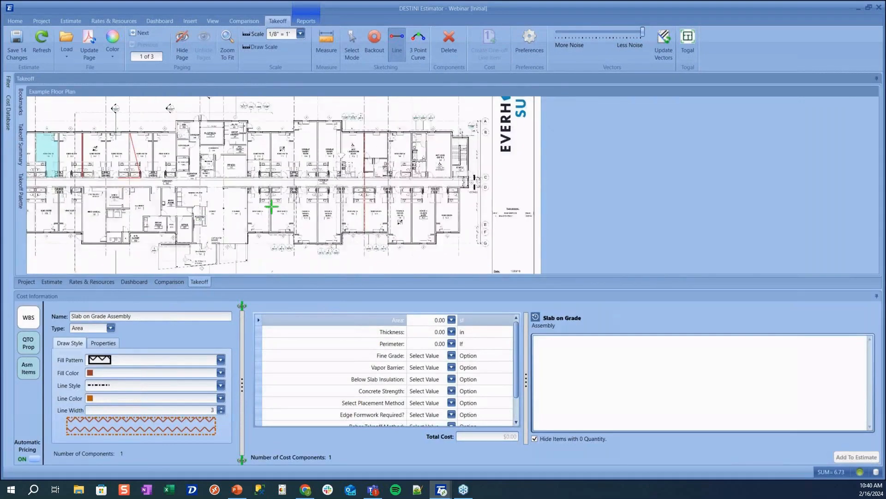
{"action": "left_click", "coordinate": [208, 131]}
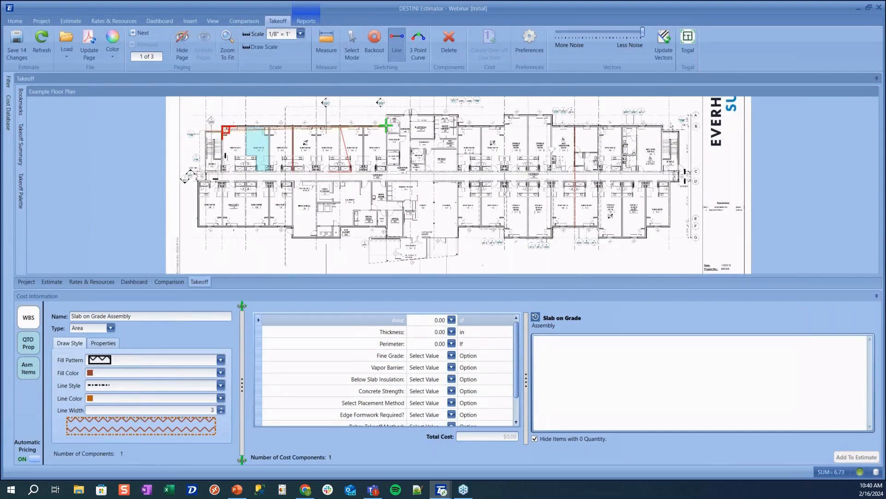
{"action": "left_click", "coordinate": [388, 119]}
{"action": "left_click", "coordinate": [457, 115]}
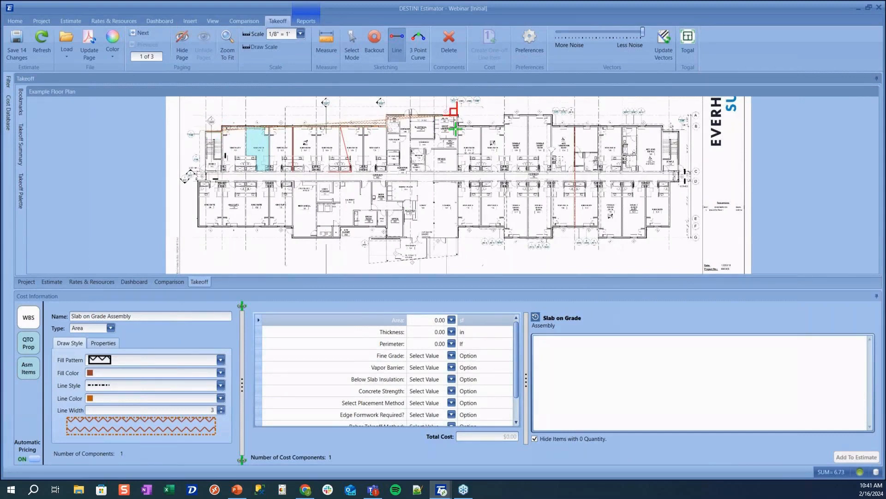
{"action": "left_click", "coordinate": [460, 123]}
{"action": "left_click", "coordinate": [504, 123]}
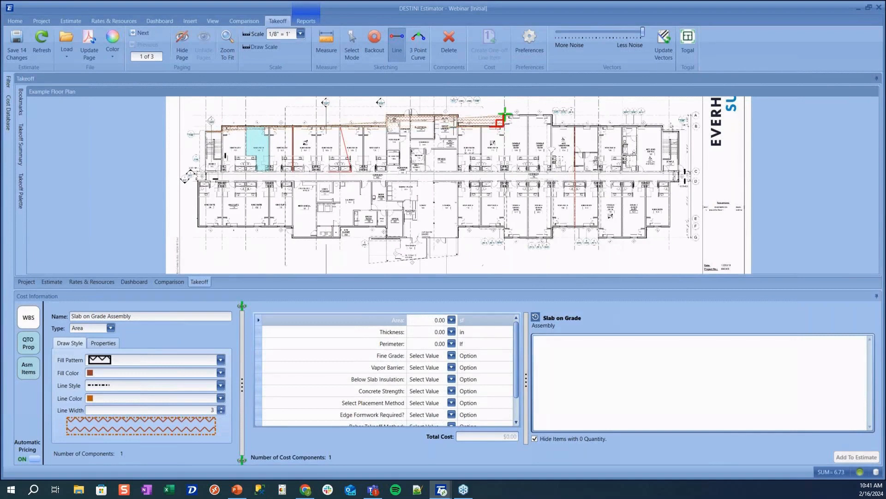
{"action": "left_click", "coordinate": [551, 116]}
{"action": "left_click", "coordinate": [551, 125]}
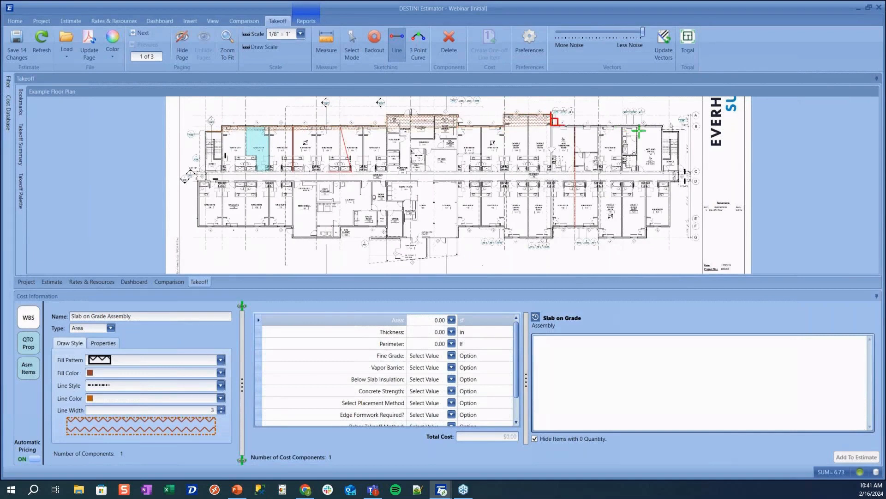
{"action": "left_click", "coordinate": [663, 126]}
{"action": "left_click", "coordinate": [663, 131]}
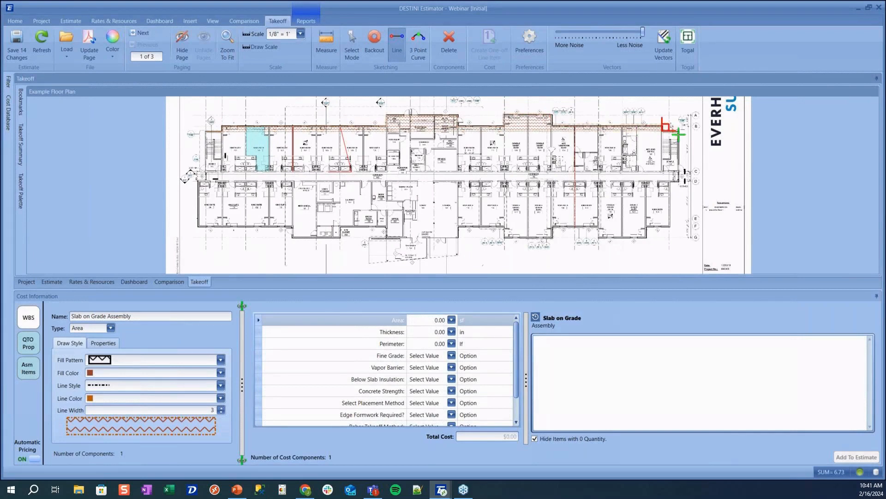
{"action": "left_click", "coordinate": [679, 131]}
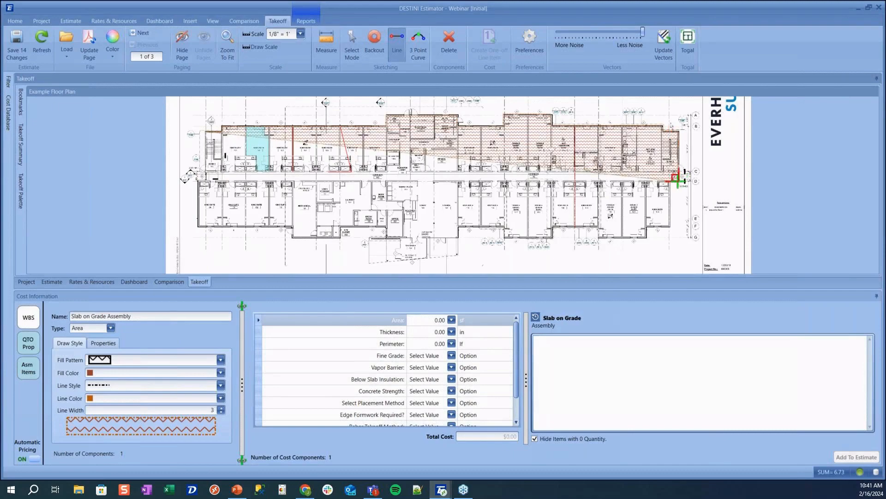
Continue the outline westward along the notched lower wall to the lounge
{"action": "scroll", "coordinate": [676, 178], "scroll_direction": "up", "scroll_amount": 3}
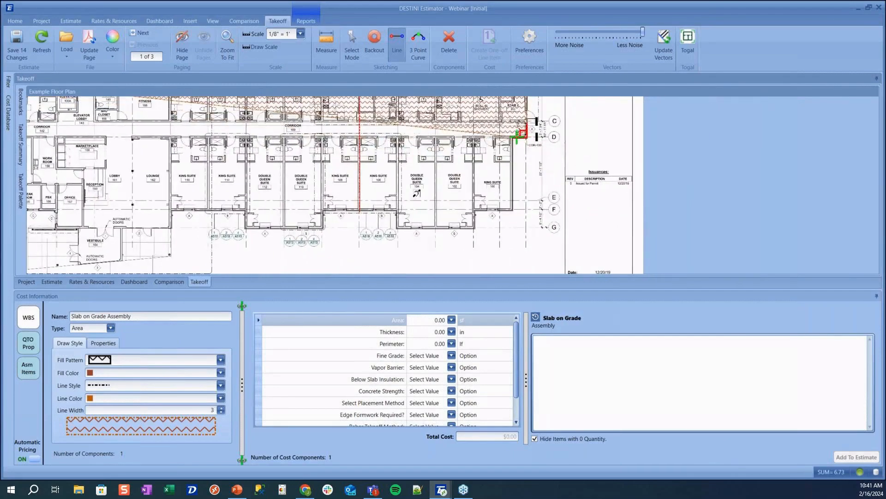
{"action": "left_click", "coordinate": [512, 210]}
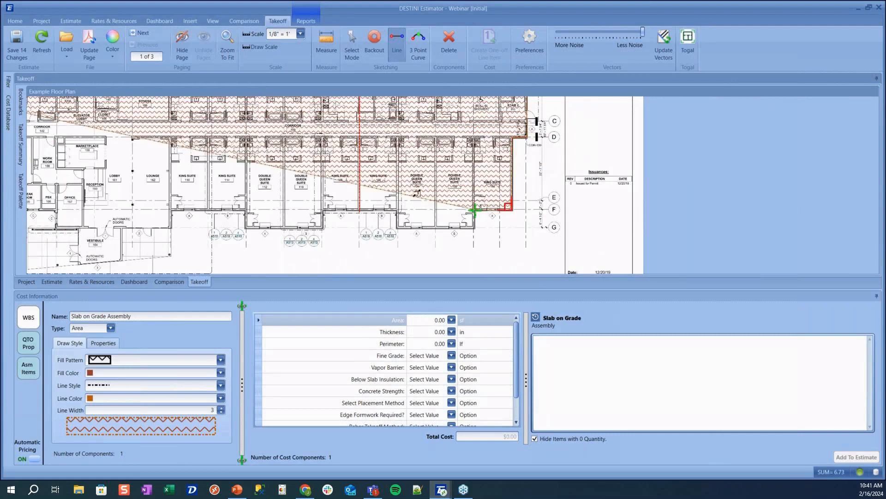
{"action": "left_click", "coordinate": [475, 228]}
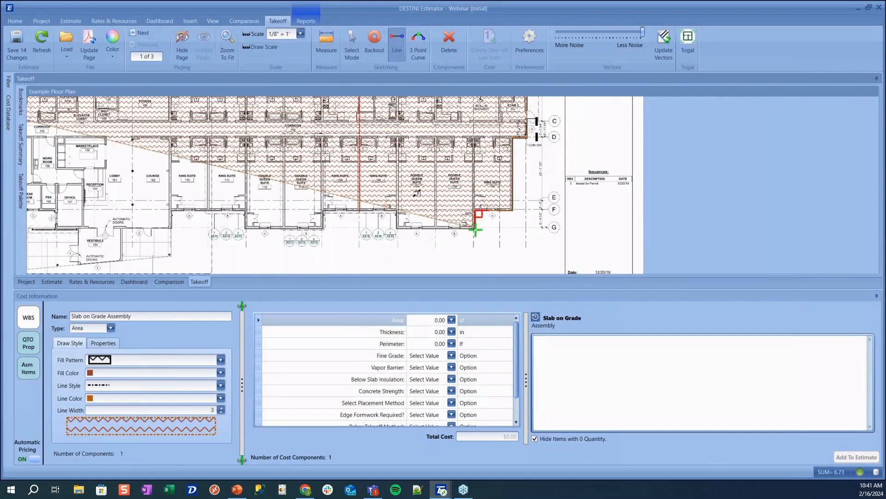
{"action": "left_click", "coordinate": [397, 229]}
{"action": "left_click", "coordinate": [397, 211]}
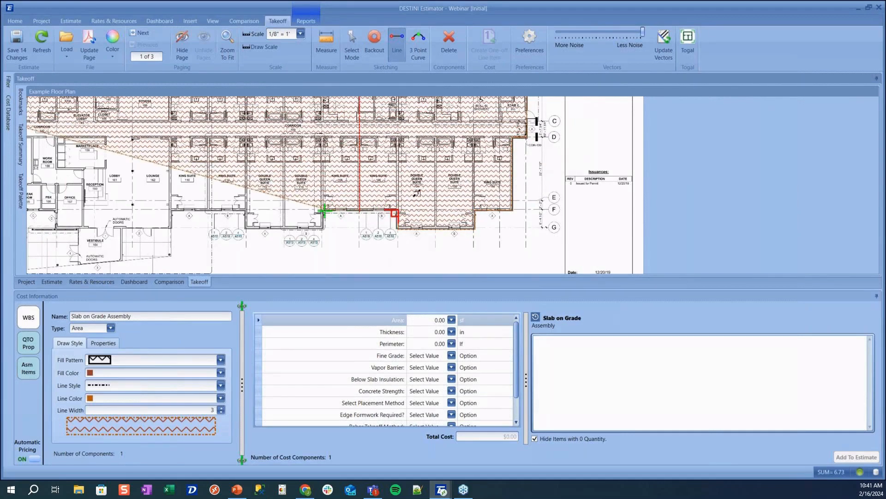
{"action": "left_click", "coordinate": [324, 212]}
{"action": "left_click", "coordinate": [324, 228]}
{"action": "left_click", "coordinate": [245, 227]}
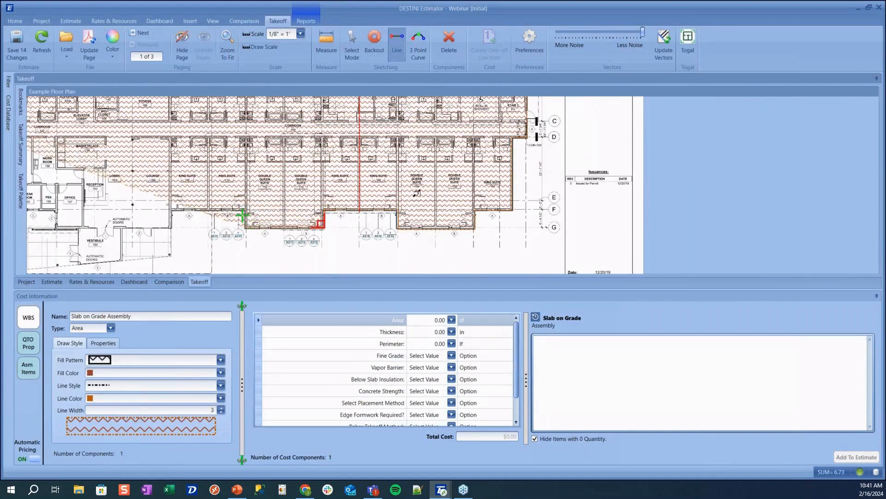
{"action": "left_click", "coordinate": [245, 211]}
{"action": "left_click", "coordinate": [173, 212]}
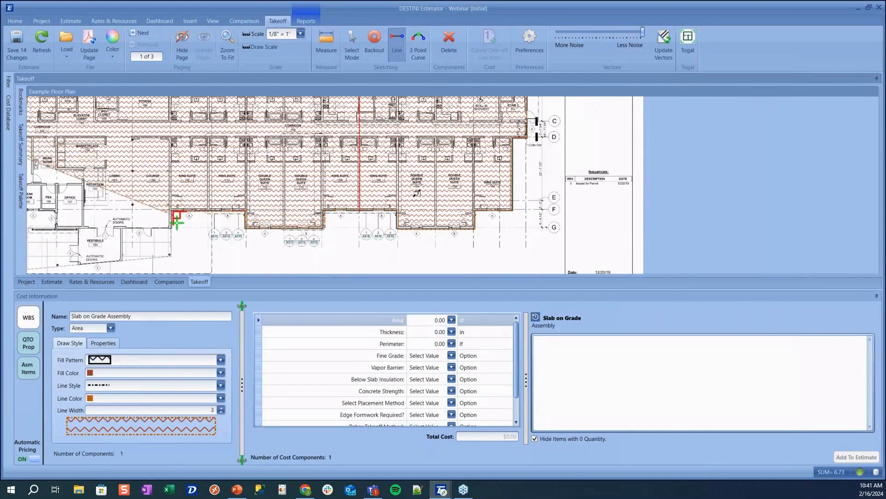
{"action": "left_click", "coordinate": [173, 228]}
Trace past the office, AHU closet and mechanical room, closing the outline at 16,897.52 sf
{"action": "left_click_drag", "start_coordinate": [118, 221], "coordinate": [347, 227]}
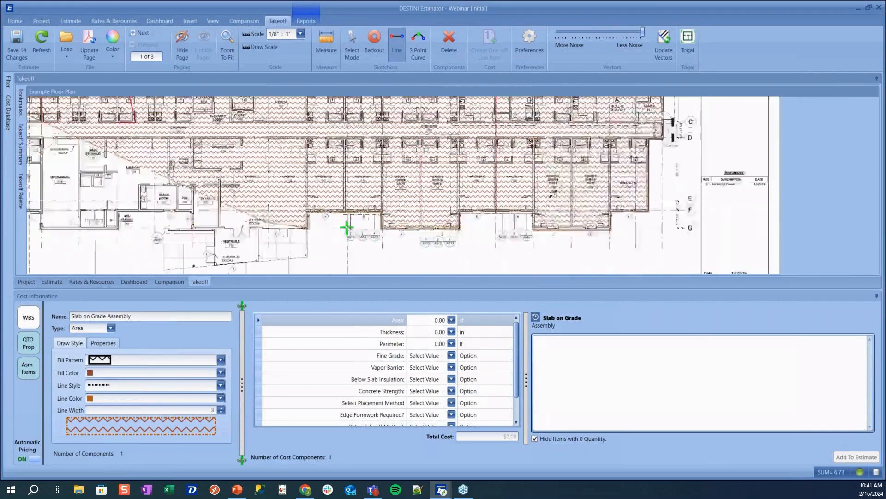
{"action": "left_click", "coordinate": [286, 235]}
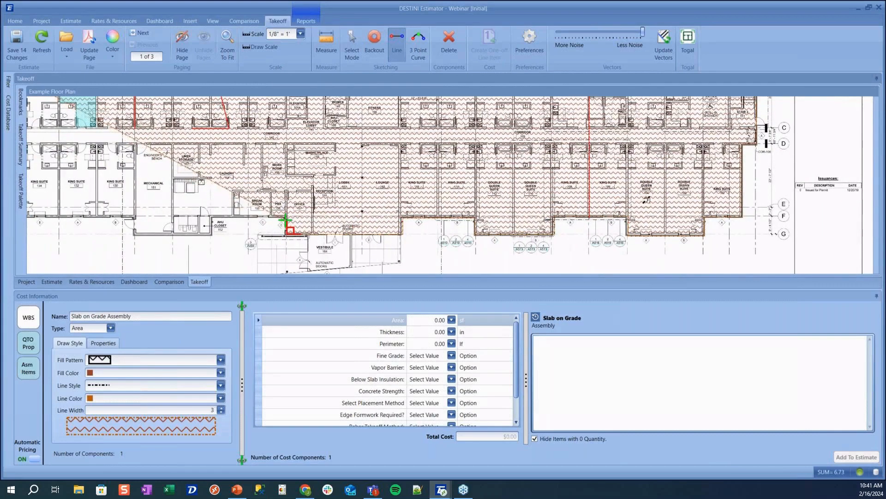
{"action": "left_click", "coordinate": [286, 218]}
{"action": "left_click", "coordinate": [212, 218]}
{"action": "left_click", "coordinate": [213, 234]}
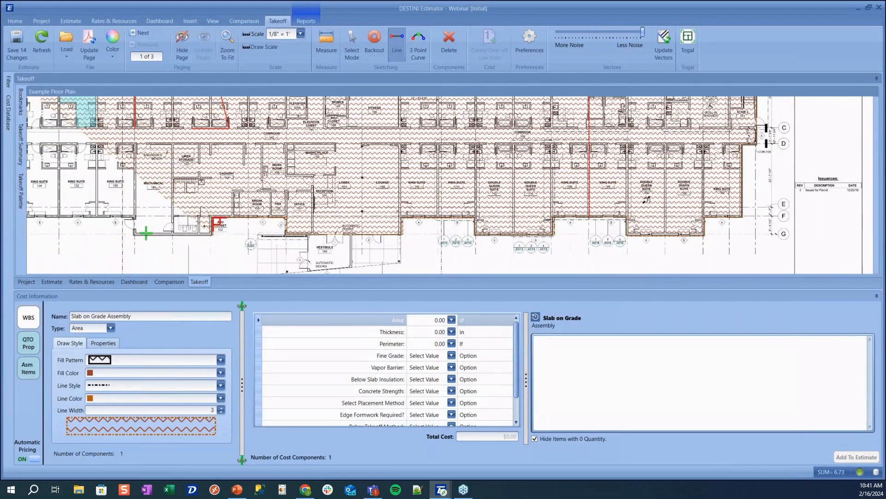
{"action": "left_click", "coordinate": [134, 235]}
{"action": "left_click", "coordinate": [135, 218]}
{"action": "left_click", "coordinate": [118, 219]}
{"action": "left_click_drag", "start_coordinate": [119, 219], "coordinate": [400, 222]}
{"action": "left_click", "coordinate": [266, 217]}
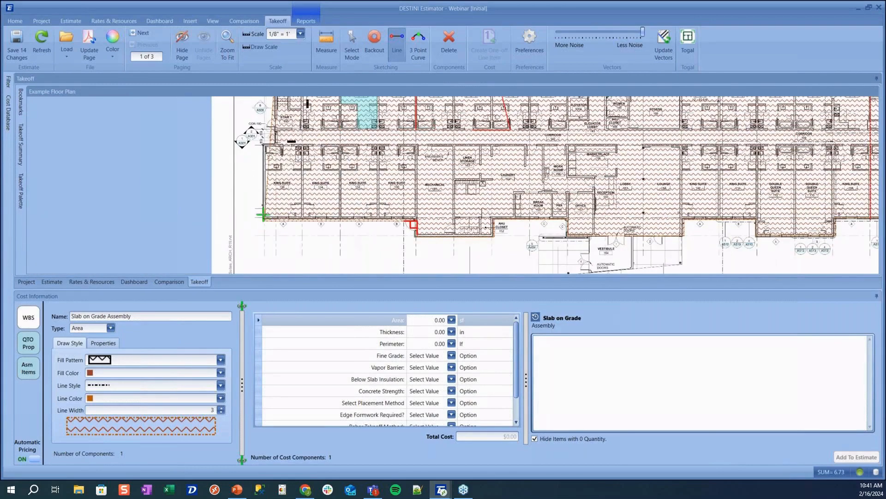
{"action": "left_click", "coordinate": [264, 145]}
{"action": "double_click", "coordinate": [278, 143]}
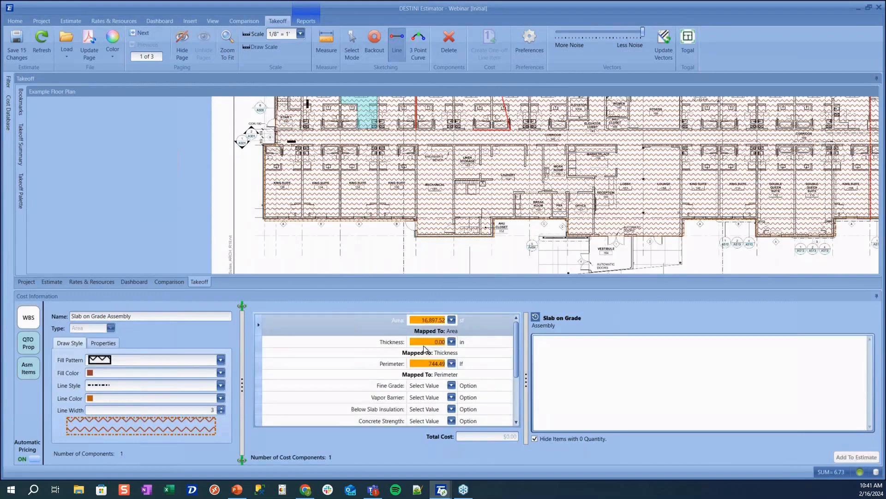
Set slab thickness 6 in, 3000 psi concrete, Include Joints Yes, and turn Automatic Pricing off
{"action": "left_click", "coordinate": [424, 342]}
{"action": "type", "text": "6"}
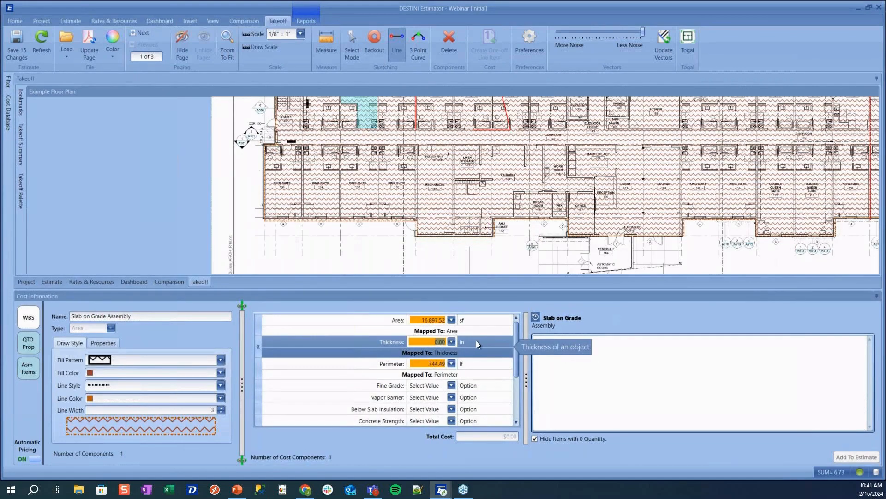
{"action": "key", "text": "Return"}
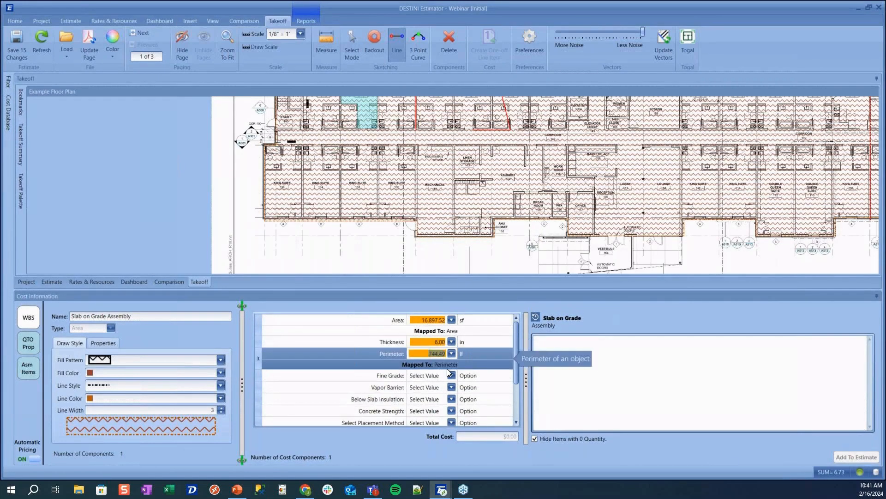
{"action": "scroll", "coordinate": [444, 368], "scroll_direction": "down", "scroll_amount": 3}
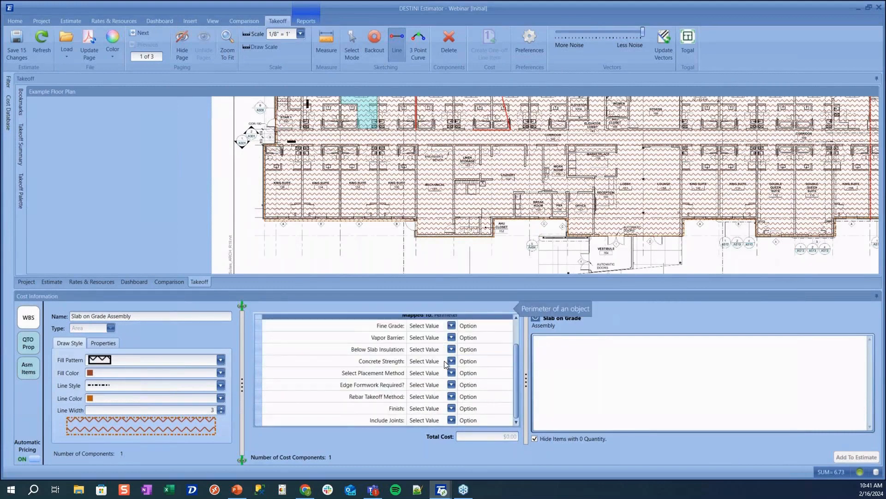
{"action": "left_click", "coordinate": [445, 361]}
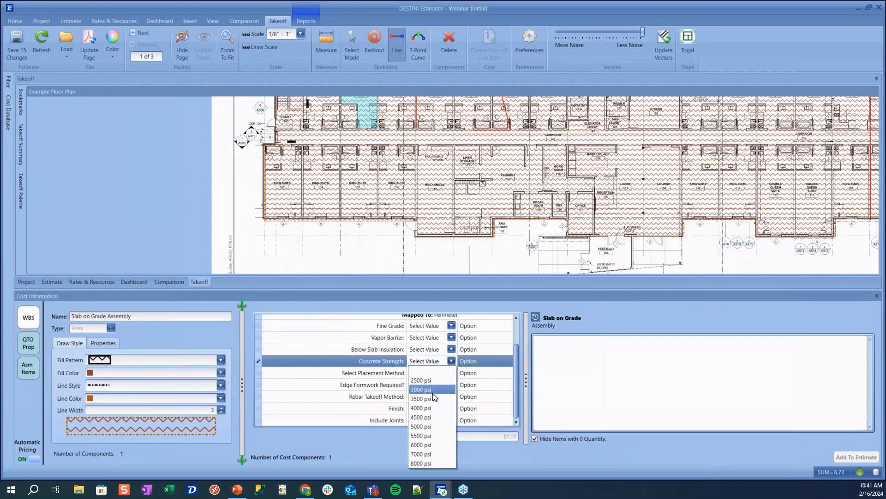
{"action": "left_click", "coordinate": [433, 391]}
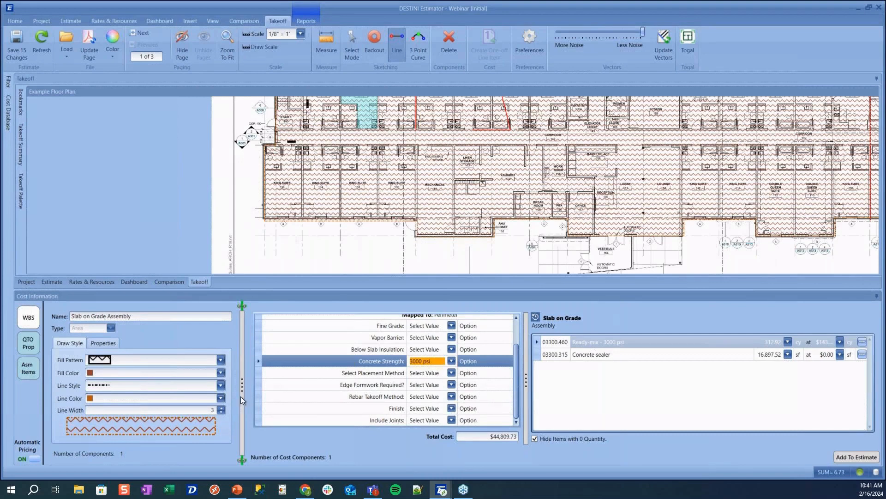
{"action": "left_click", "coordinate": [426, 420]}
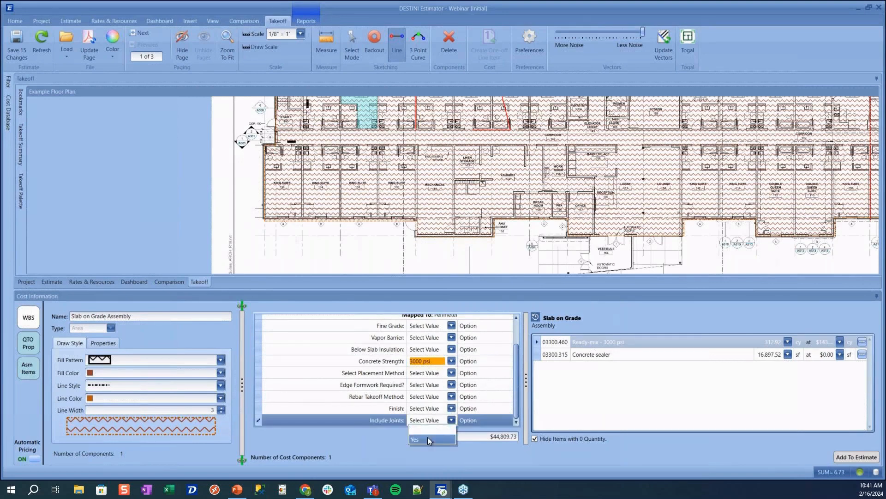
{"action": "left_click", "coordinate": [427, 436]}
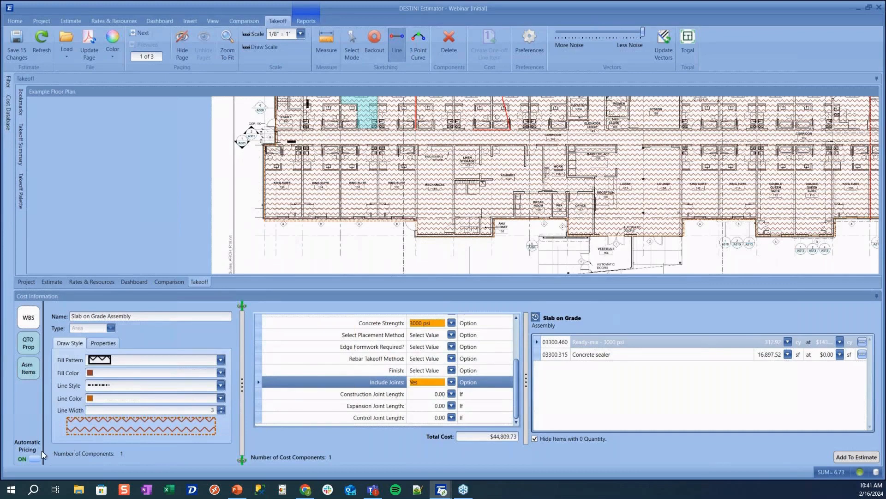
{"action": "left_click", "coordinate": [29, 457]}
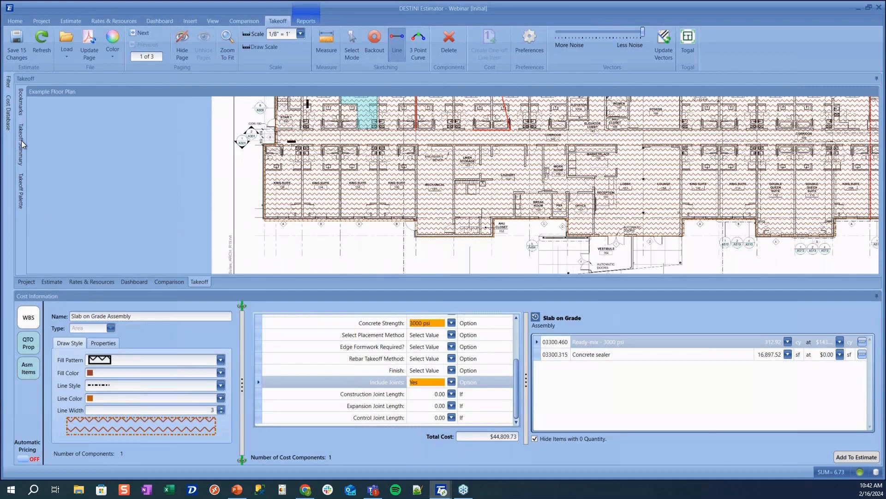
Map the Construction Joint's Length onto the slab's Construction Joint Length, then re-enable Automatic Pricing
{"action": "mouse_move", "coordinate": [21, 141]}
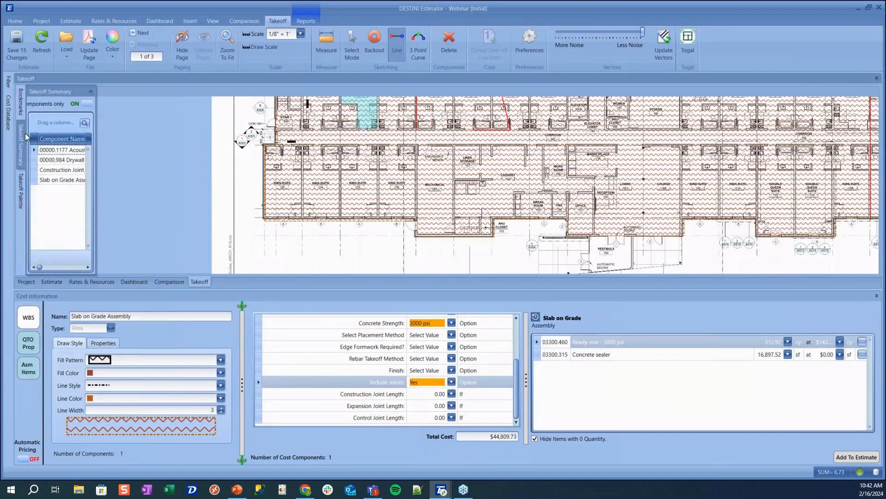
{"action": "left_click", "coordinate": [32, 170]}
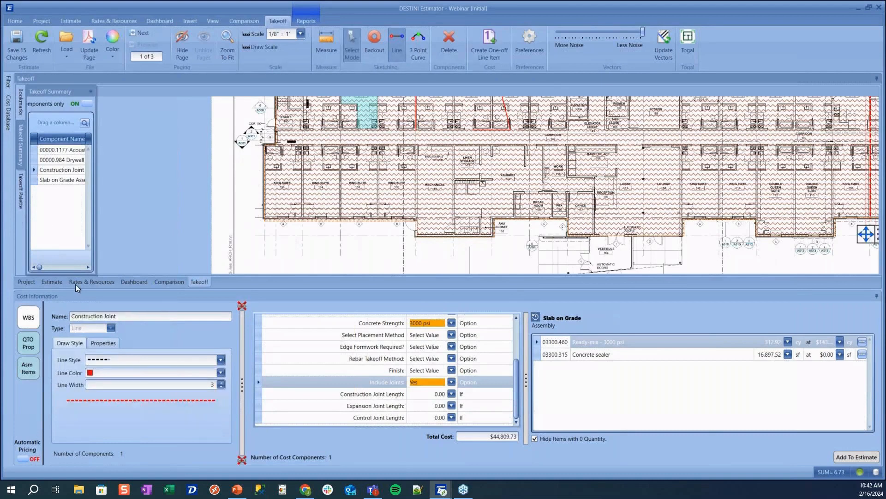
{"action": "left_click", "coordinate": [104, 344]}
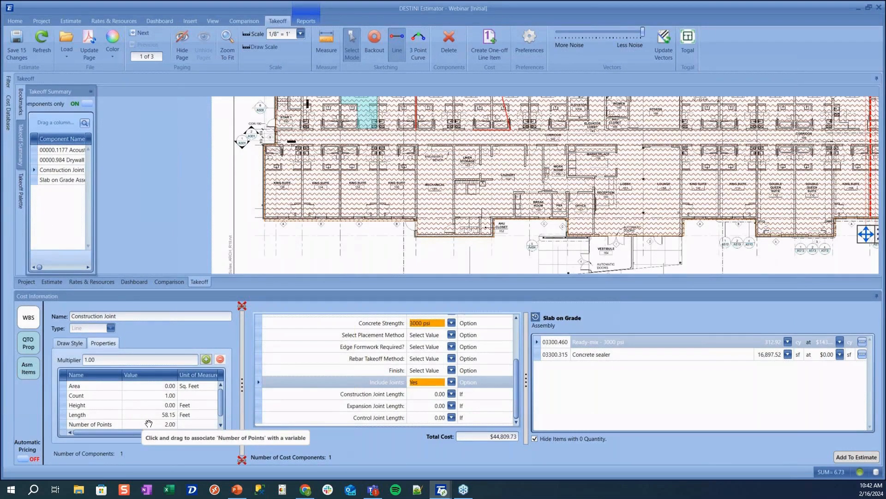
{"action": "left_click_drag", "start_coordinate": [153, 414], "coordinate": [415, 393]}
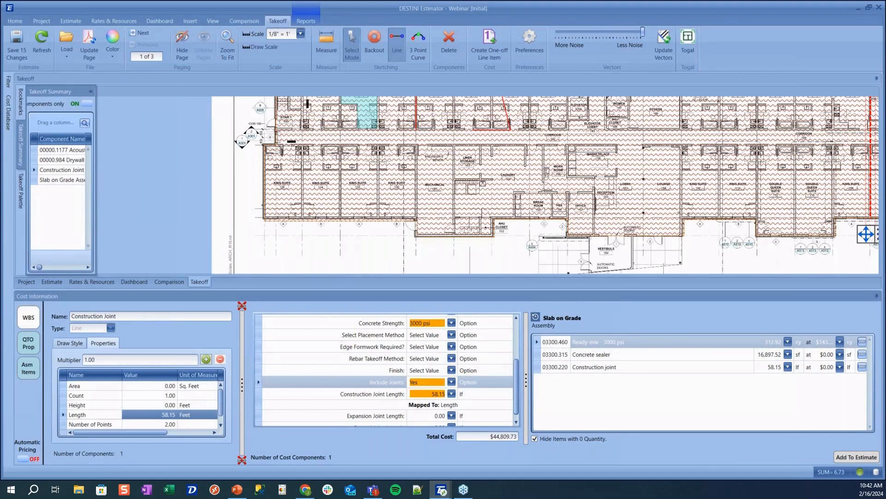
{"action": "left_click", "coordinate": [24, 459]}
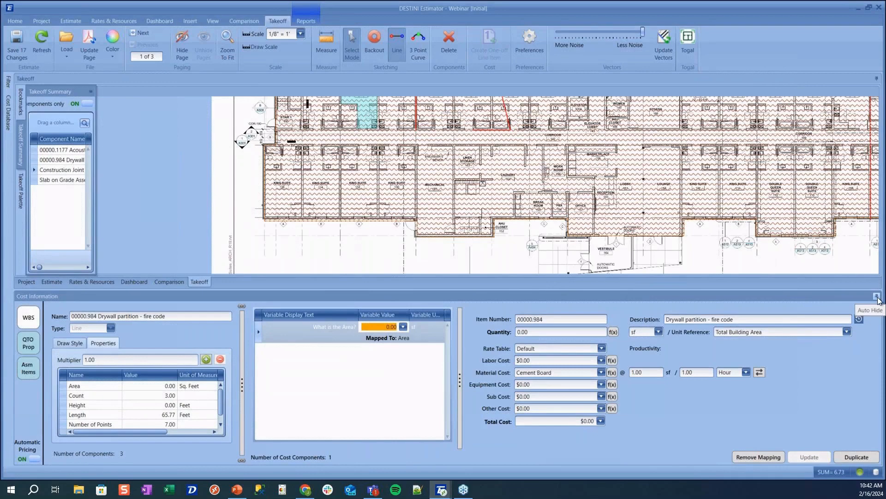
Go to page 2 (sheet A112) and set its scale to 1/8" = 1'
{"action": "scroll", "coordinate": [510, 206], "scroll_direction": "down", "scroll_amount": 5}
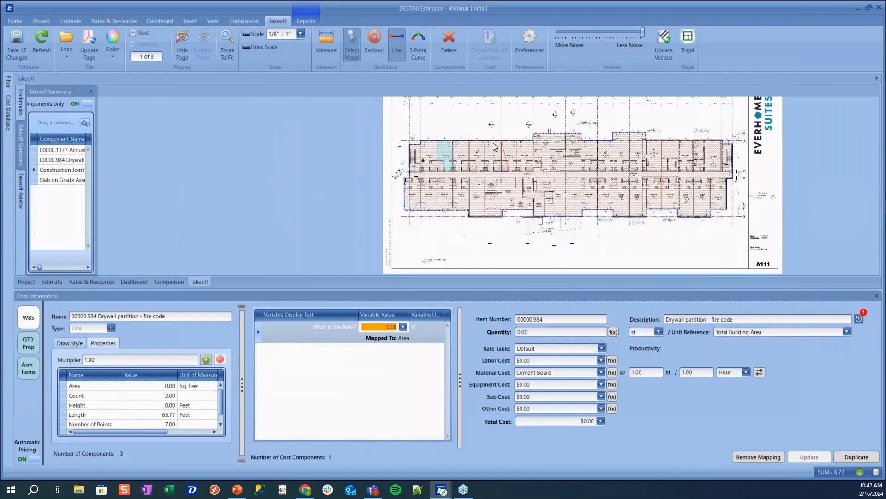
{"action": "left_click_drag", "start_coordinate": [485, 121], "coordinate": [430, 142]}
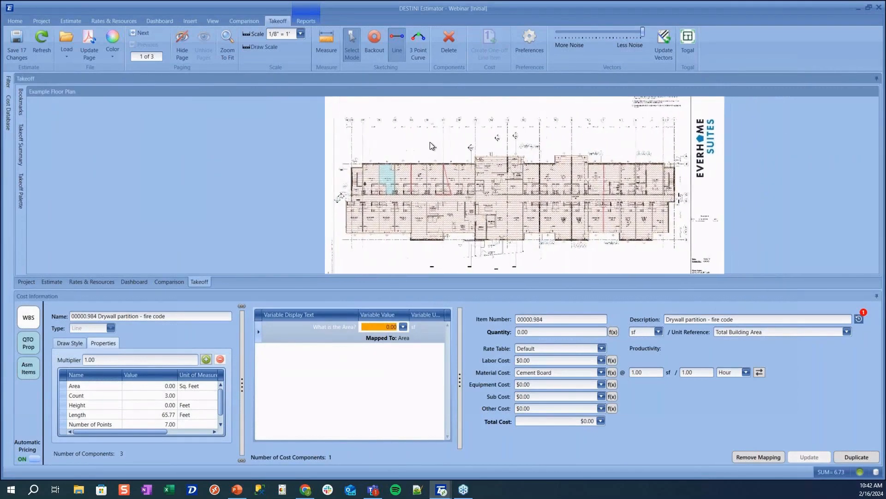
{"action": "left_click", "coordinate": [140, 34]}
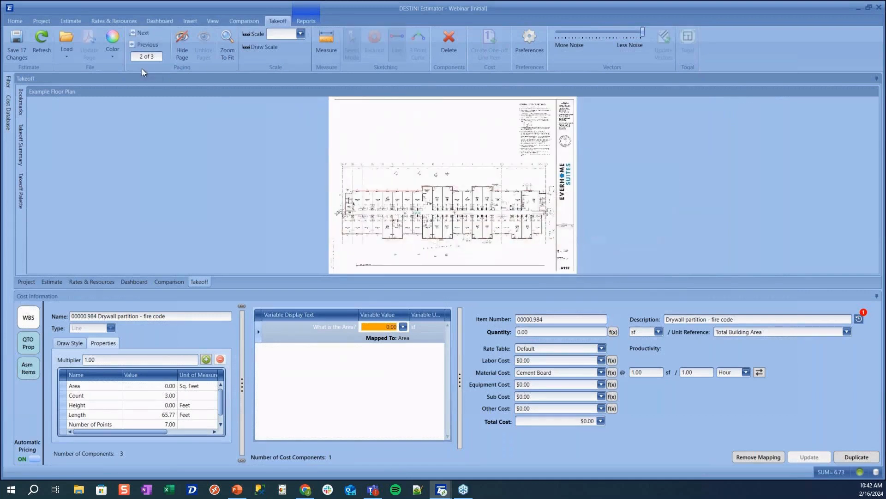
{"action": "left_click", "coordinate": [292, 35]}
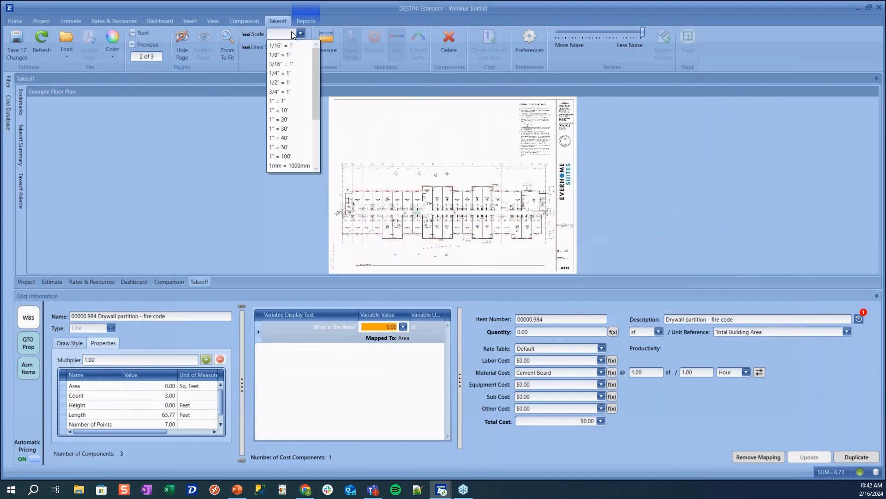
{"action": "left_click", "coordinate": [286, 56]}
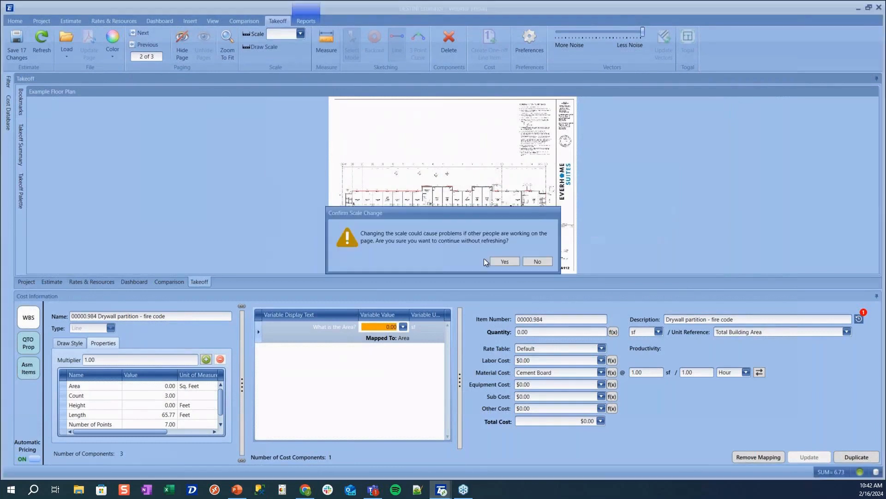
{"action": "key", "text": "Return"}
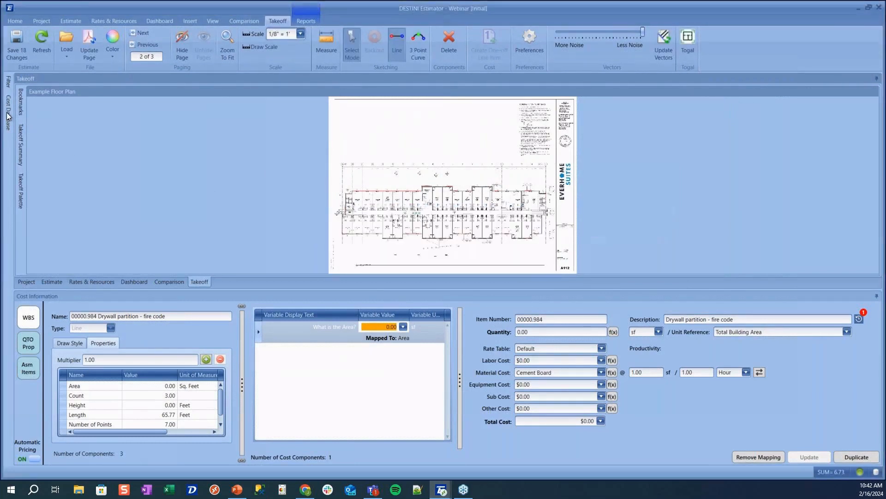
Search line items for 'flooring', pick Flooring - epoxy, and draw its area over King Suite 231
{"action": "mouse_move", "coordinate": [8, 117]}
{"action": "left_click", "coordinate": [32, 91]}
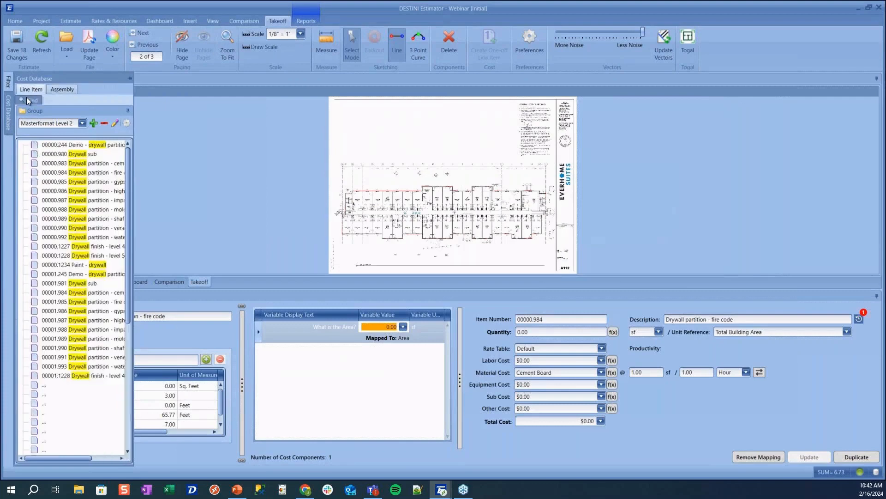
{"action": "left_click", "coordinate": [31, 103]}
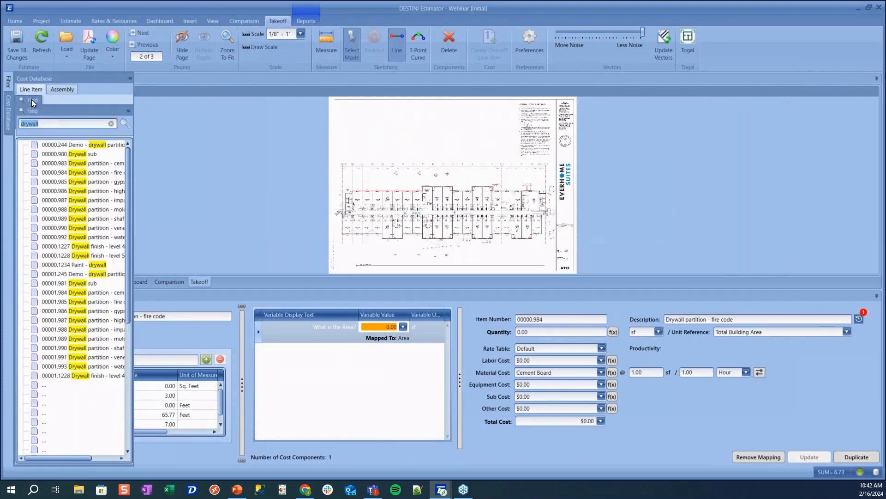
{"action": "type", "text": "flooring"}
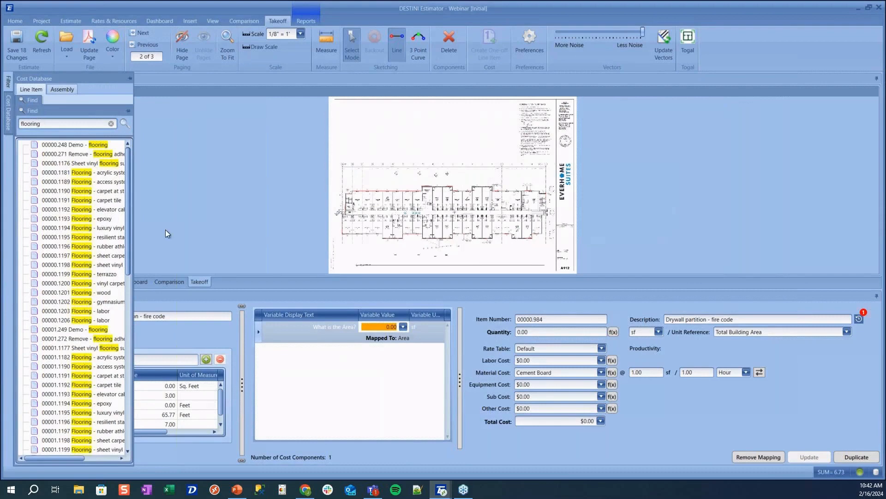
{"action": "left_click", "coordinate": [92, 218]}
{"action": "scroll", "coordinate": [391, 202], "scroll_direction": "up", "scroll_amount": 4}
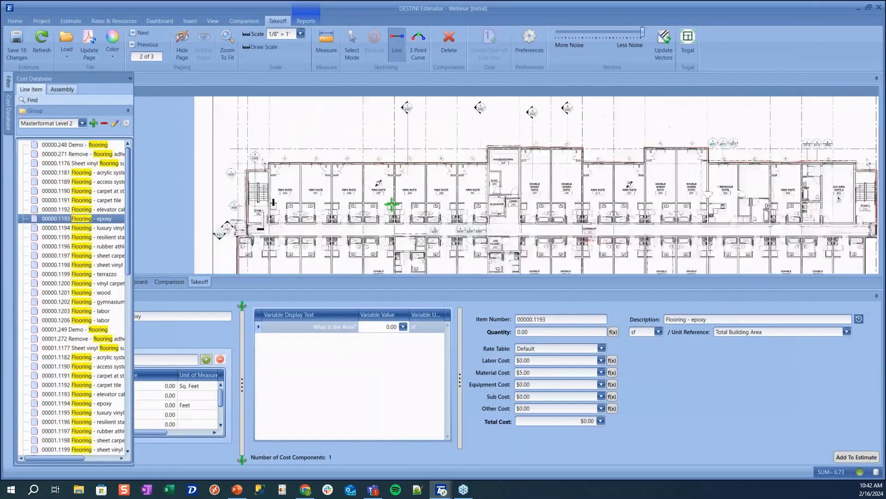
{"action": "scroll", "coordinate": [392, 204], "scroll_direction": "up", "scroll_amount": 5}
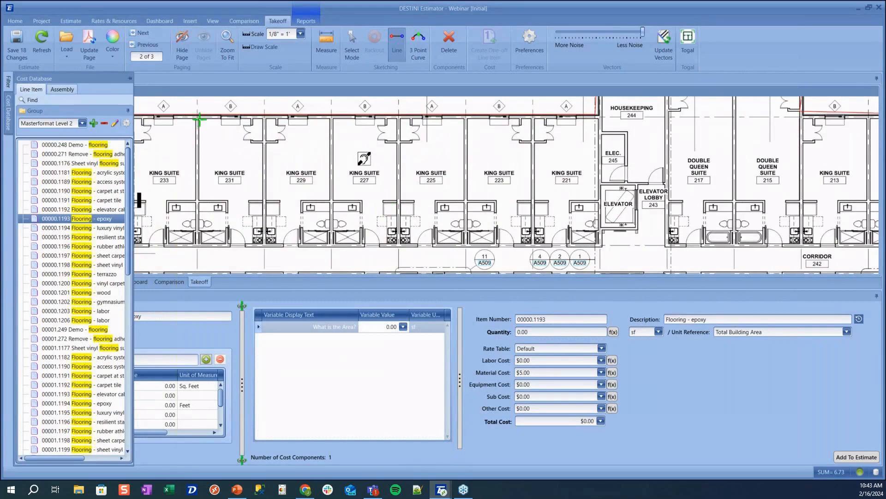
{"action": "left_click_drag", "start_coordinate": [200, 120], "coordinate": [263, 244]}
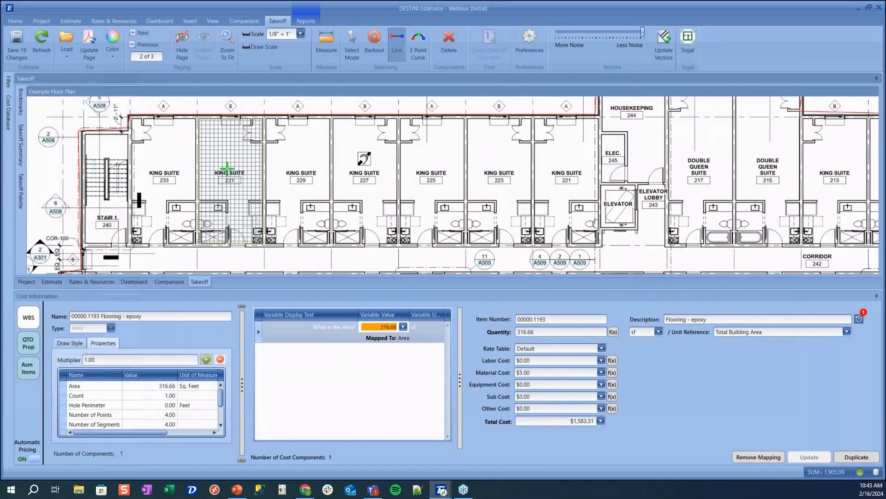
Select the suite 231 epoxy area, convert its bottom edge to an arc, then undo it
{"action": "key", "text": "Escape"}
{"action": "left_click", "coordinate": [220, 200]}
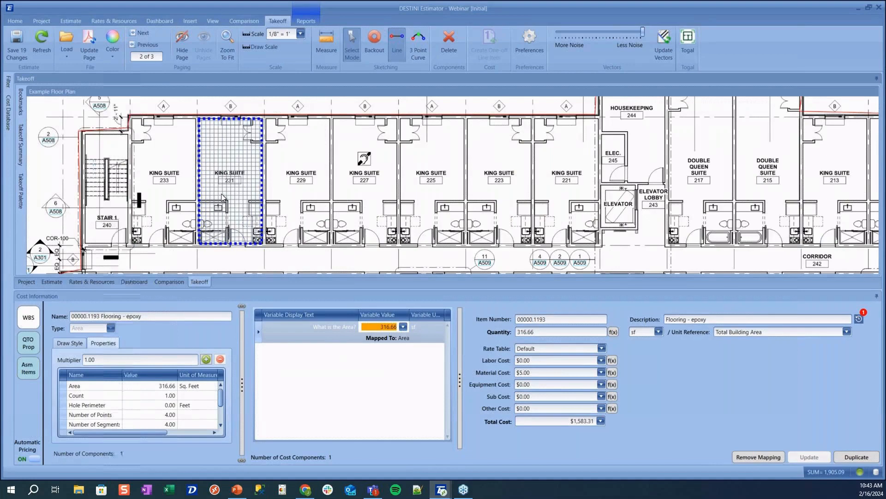
{"action": "left_click", "coordinate": [221, 193]}
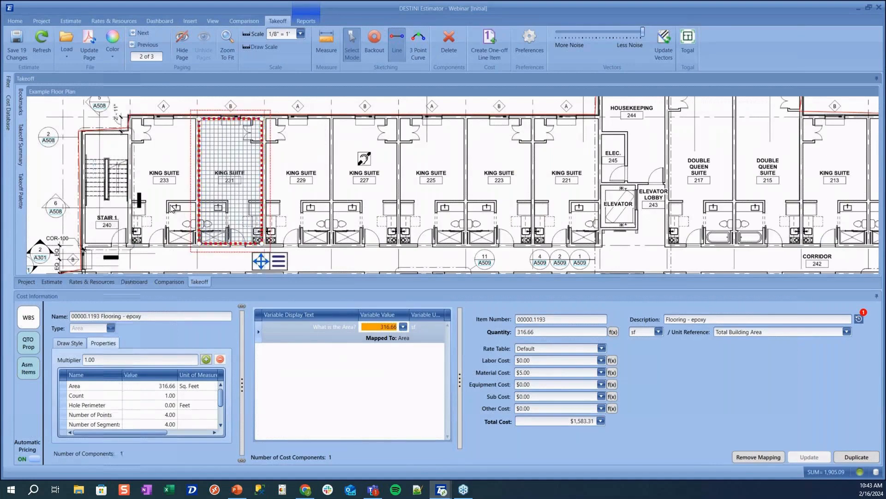
{"action": "scroll", "coordinate": [172, 206], "scroll_direction": "up", "scroll_amount": 3}
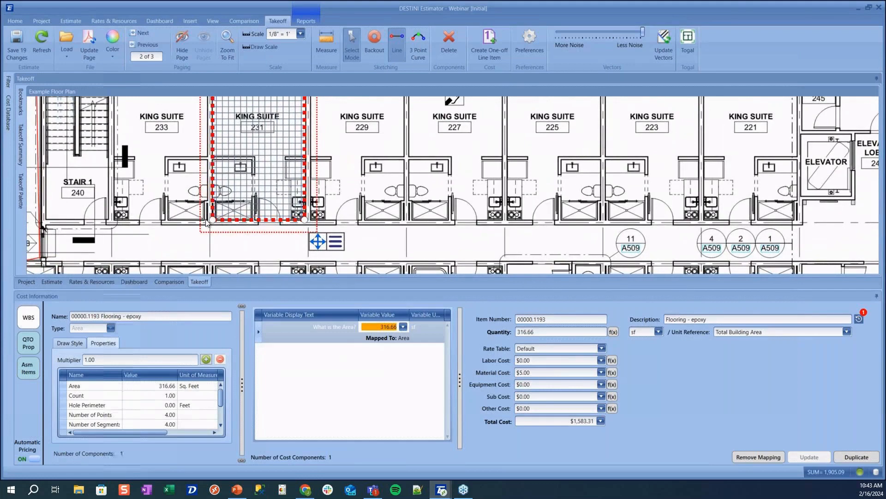
{"action": "right_click", "coordinate": [252, 223]}
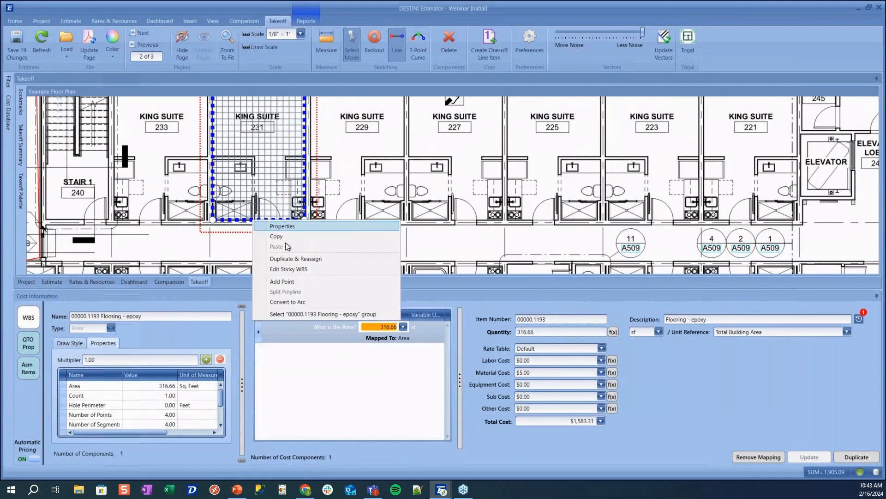
{"action": "left_click", "coordinate": [290, 301]}
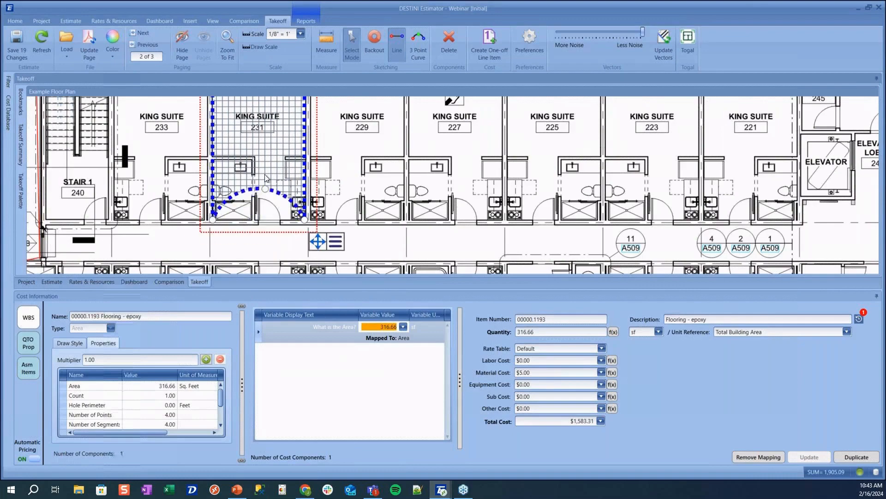
{"action": "scroll", "coordinate": [262, 166], "scroll_direction": "down", "scroll_amount": 3}
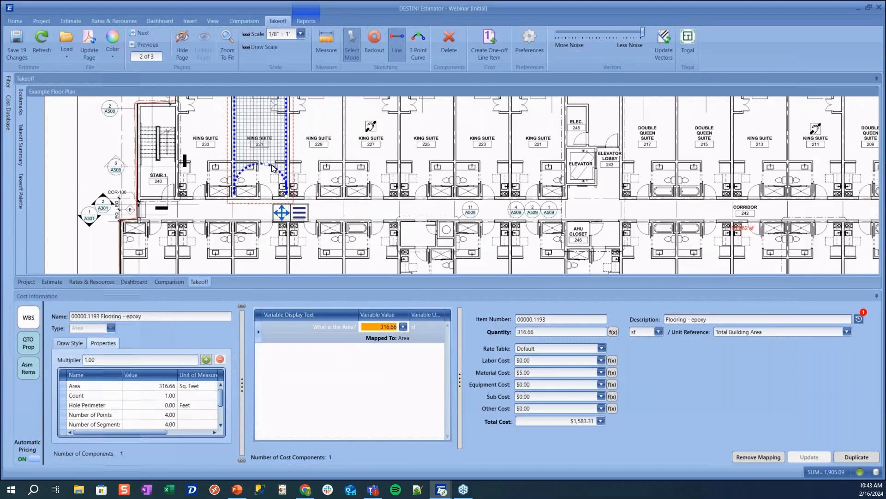
{"action": "left_click", "coordinate": [268, 171]}
{"action": "key", "text": "ctrl+z"}
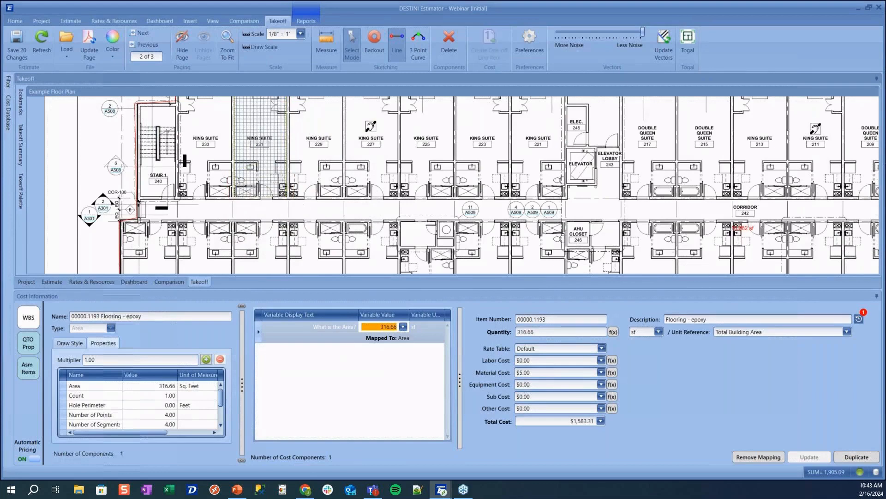
Convert the area's edge to an arc again, stretch it into a near-circle, then undo back to the rectangle
{"action": "left_click", "coordinate": [268, 171]}
{"action": "scroll", "coordinate": [235, 193], "scroll_direction": "up", "scroll_amount": 3}
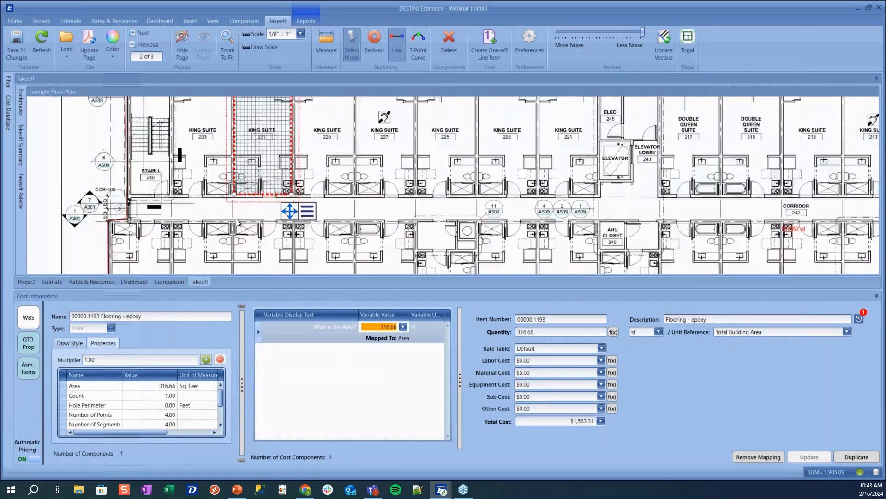
{"action": "scroll", "coordinate": [233, 188], "scroll_direction": "down", "scroll_amount": 2}
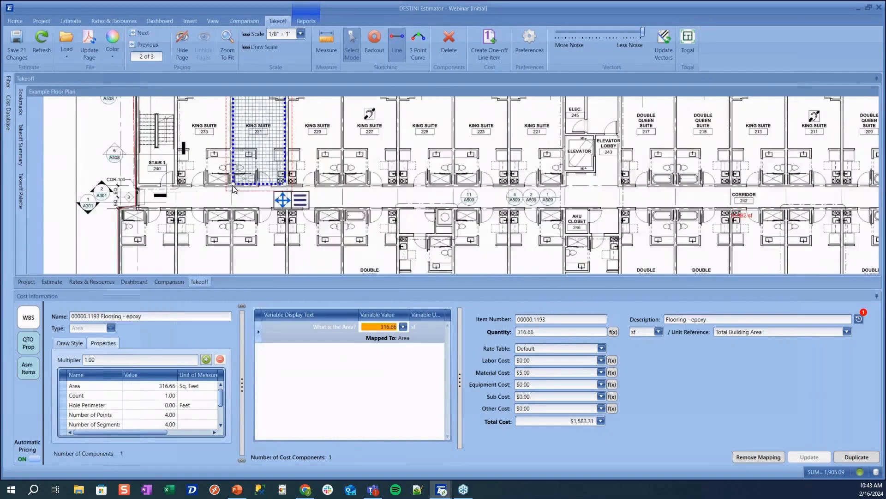
{"action": "right_click", "coordinate": [234, 185]}
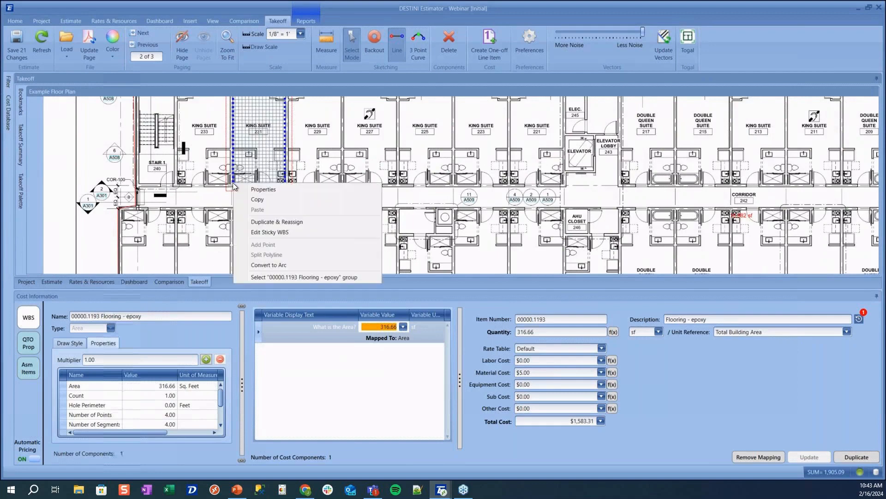
{"action": "left_click", "coordinate": [280, 265]}
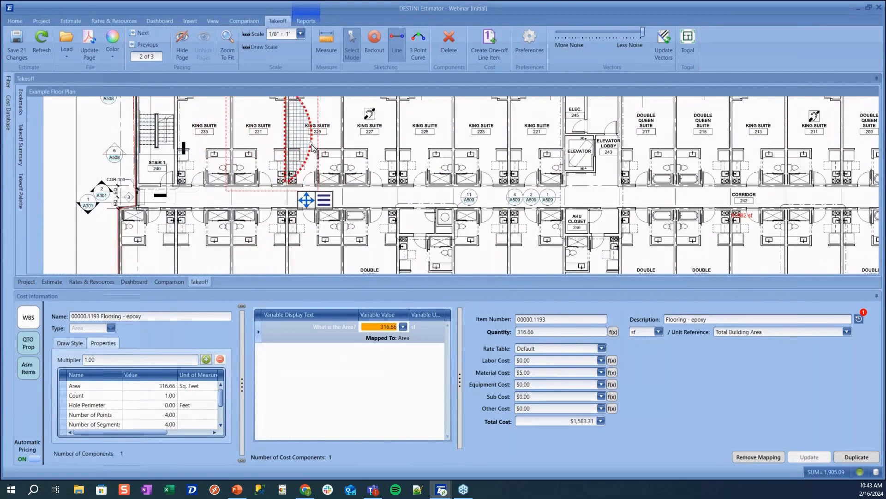
{"action": "scroll", "coordinate": [312, 145], "scroll_direction": "down", "scroll_amount": 2}
{"action": "left_click_drag", "start_coordinate": [363, 150], "coordinate": [385, 185]}
{"action": "left_click", "coordinate": [385, 185]}
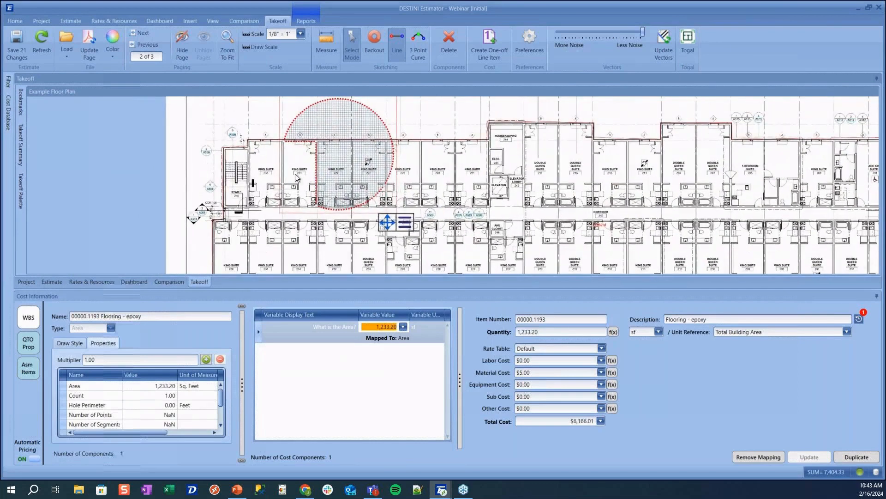
{"action": "left_click", "coordinate": [275, 179]}
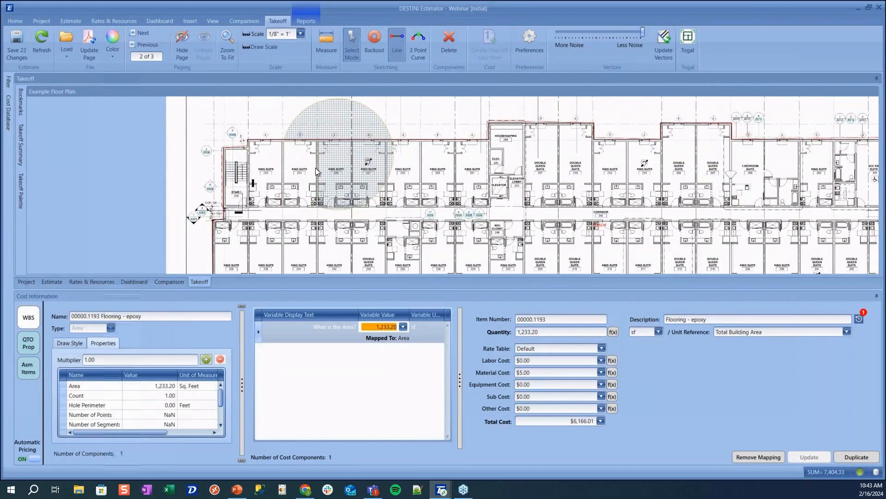
{"action": "key", "text": "ctrl+z"}
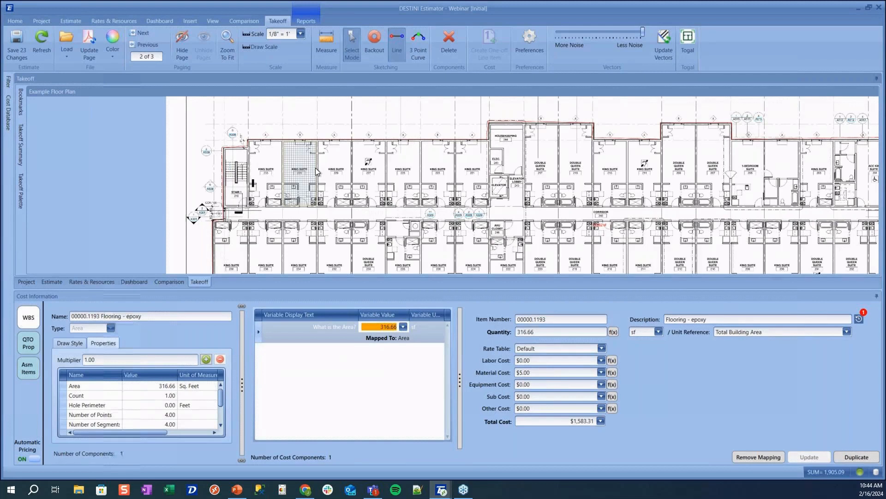
Show the Load options for a takeoff document: BIM 360 model, PDF or image, Procore document
{"action": "left_click", "coordinate": [67, 49]}
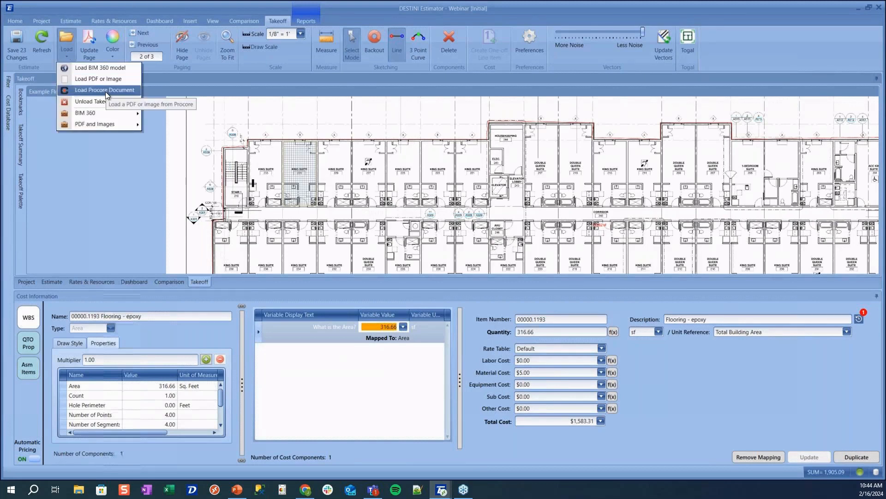